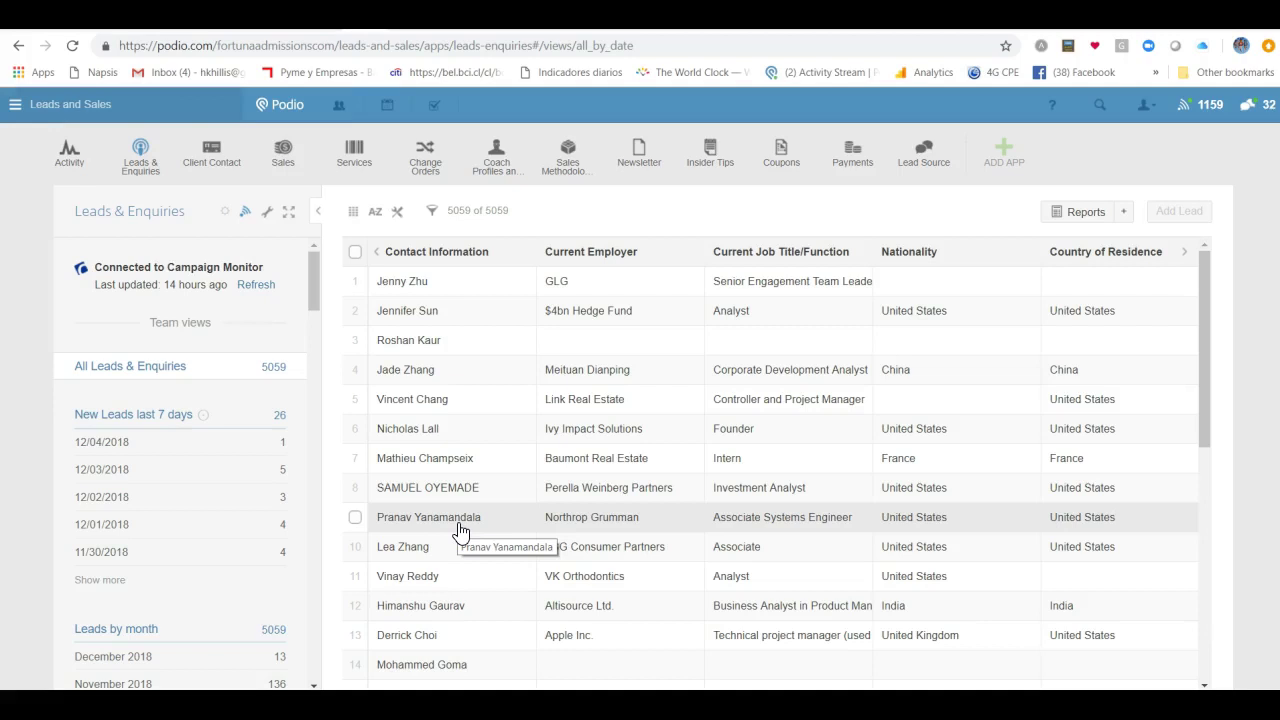
# Open the lead of the Morgan Stanley software engineer, review its contact, status and date fields, and close it
pyautogui.scroll(-3, 461, 525)
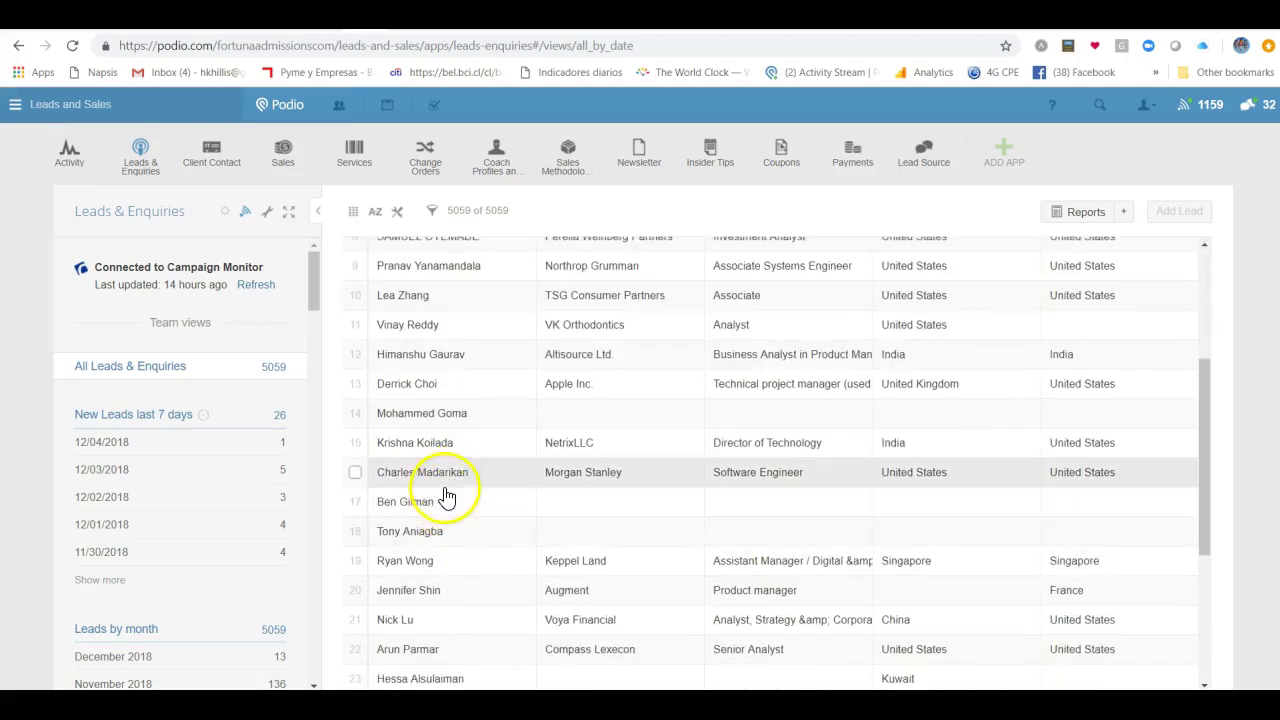
pyautogui.click(446, 480)
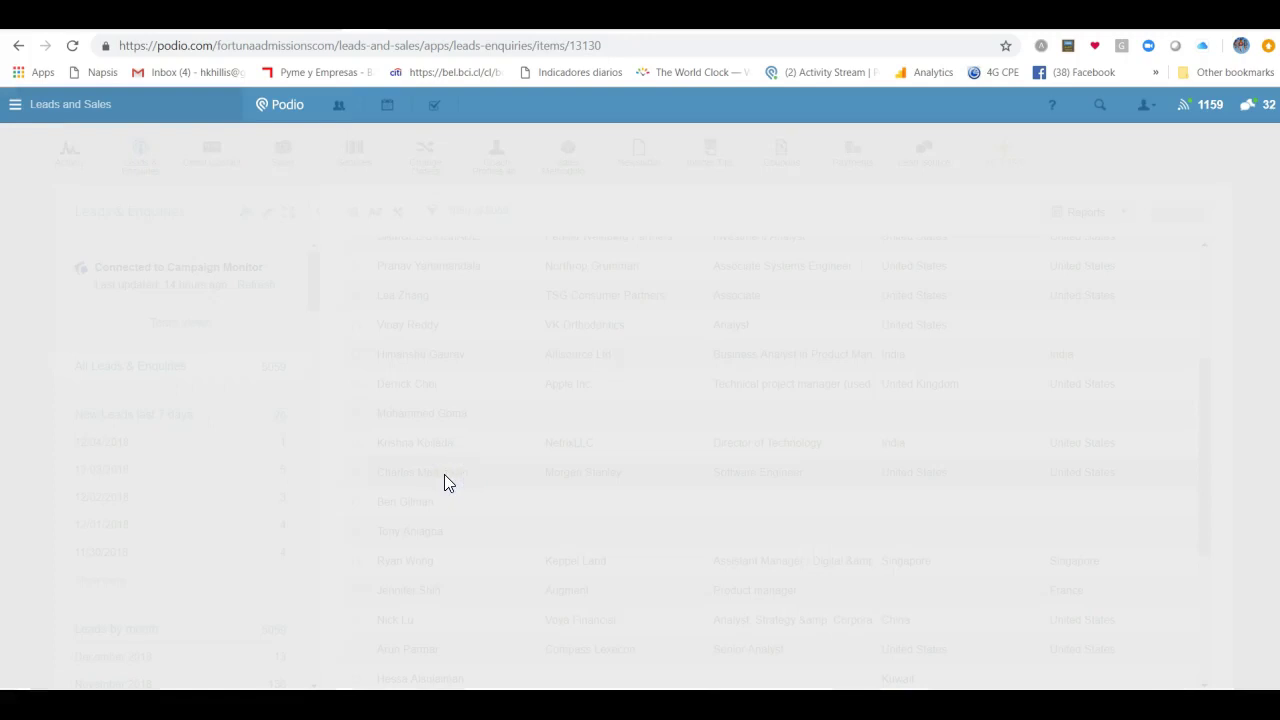
pyautogui.scroll(-3, 488, 440)
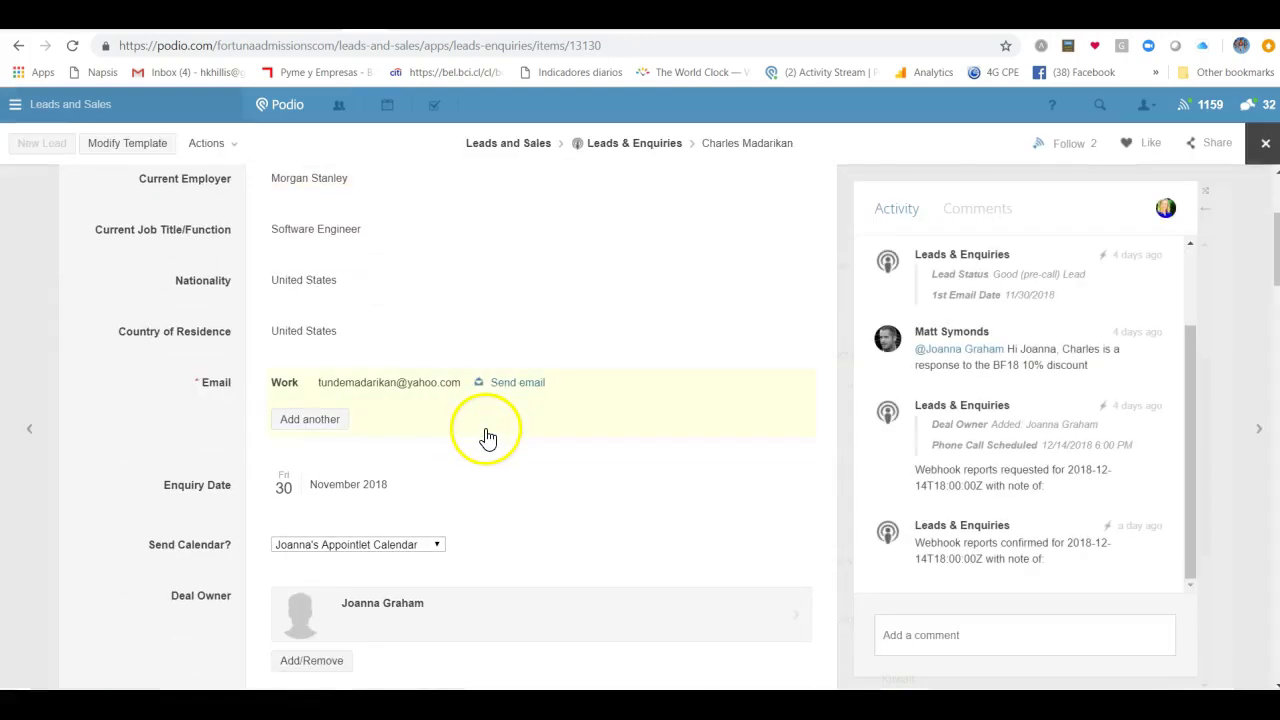
pyautogui.scroll(3, 563, 414)
pyautogui.scroll(-7, 586, 410)
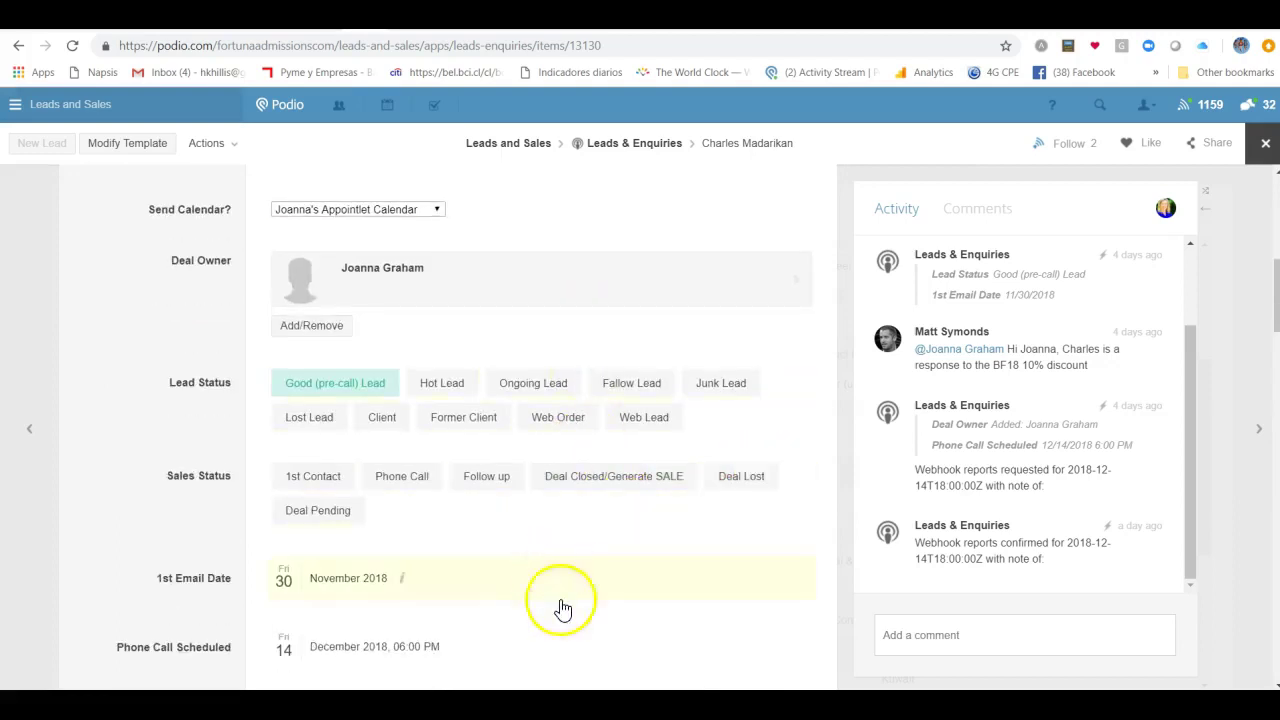
pyautogui.press('Escape')
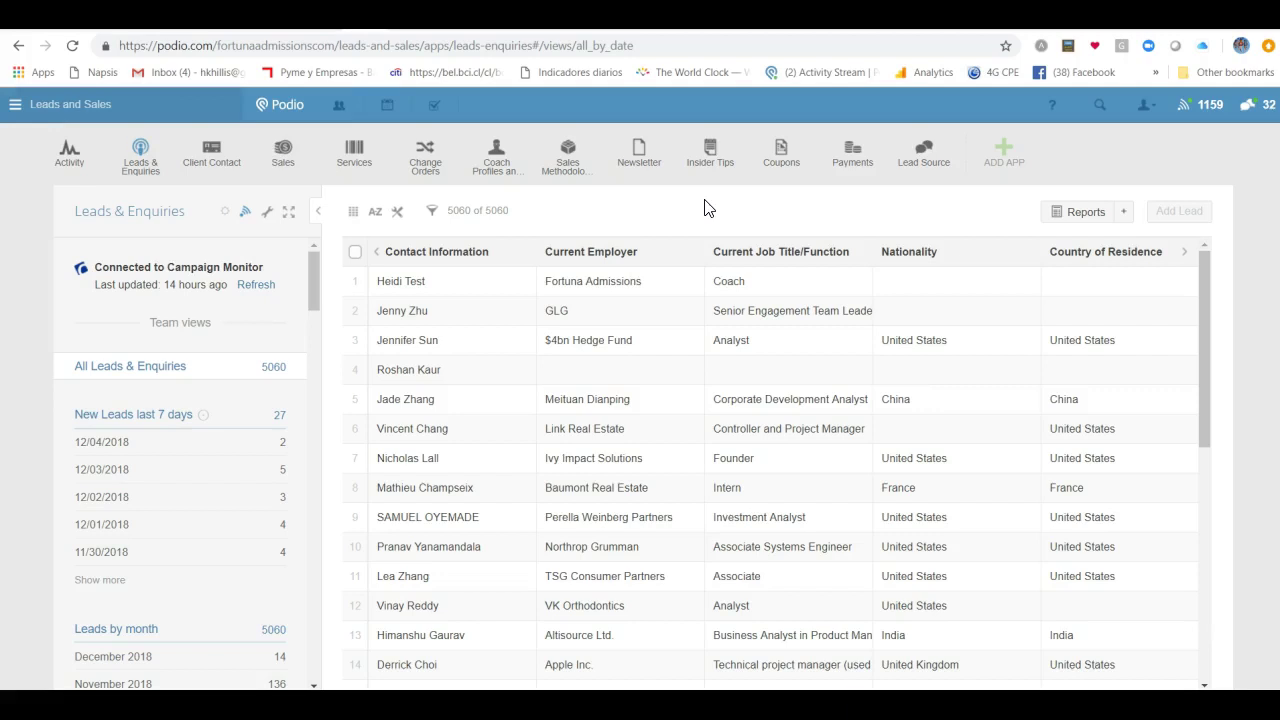
# View the records in the Sales app and return to the Leads & Enquiries list
pyautogui.click(280, 156)
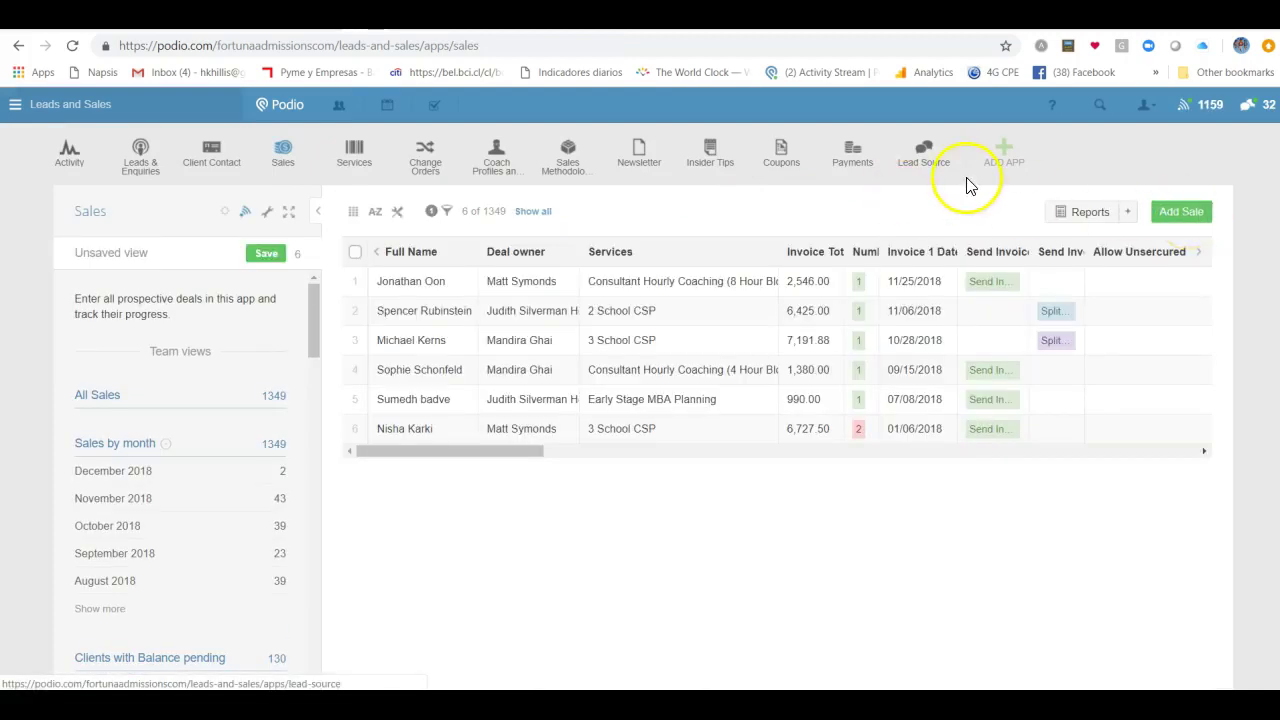
pyautogui.click(147, 158)
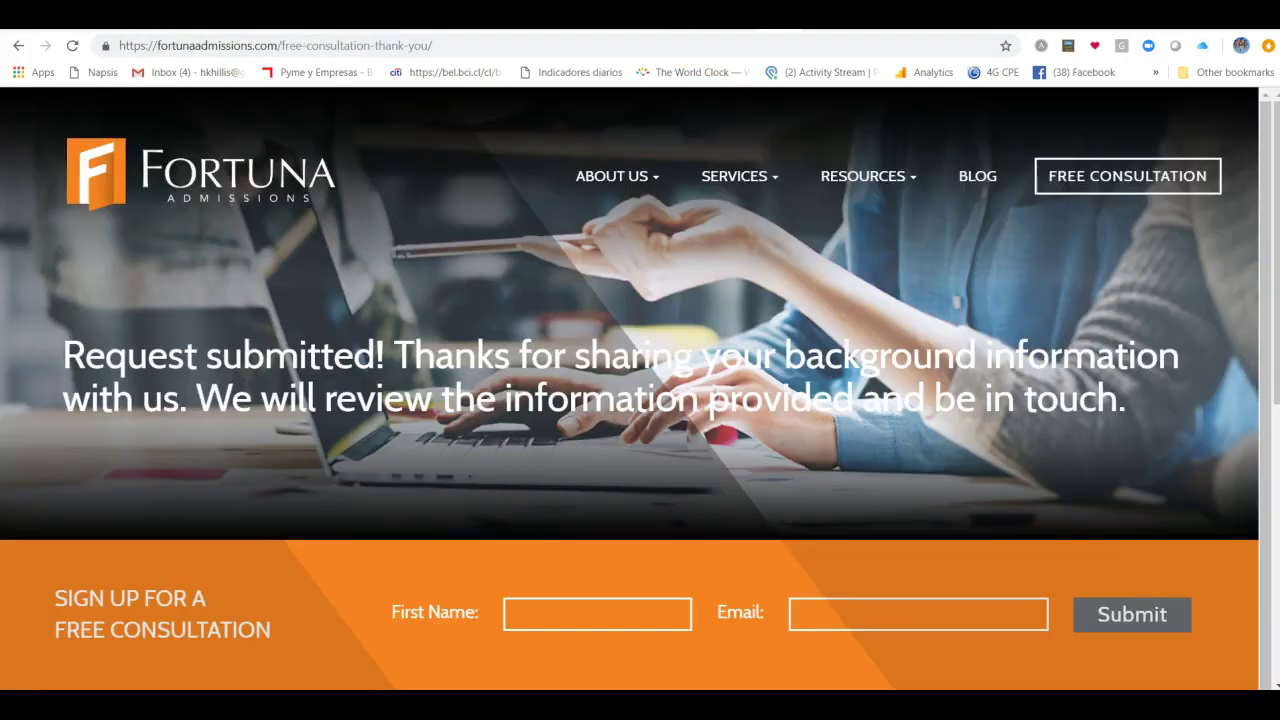
pyautogui.click(1122, 190)
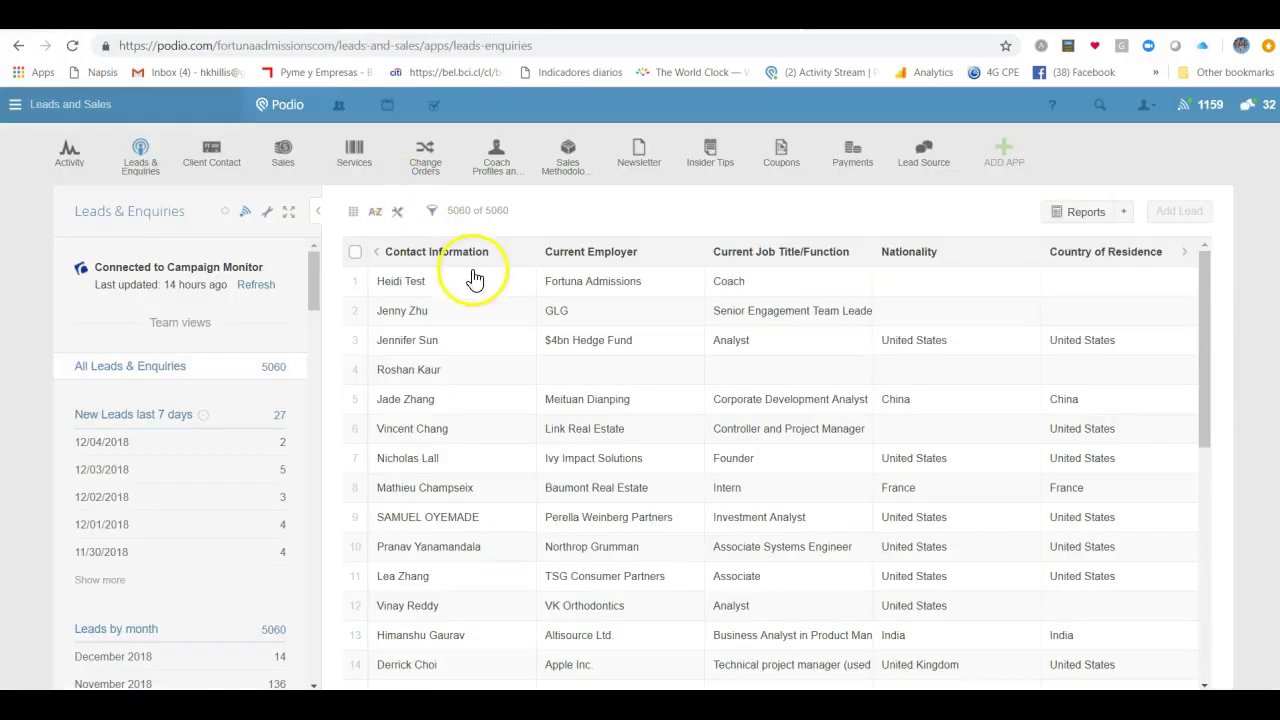
# Open the newest test lead from Fortuna Admissions and review its contact, status, education and test score fields
pyautogui.click(459, 288)
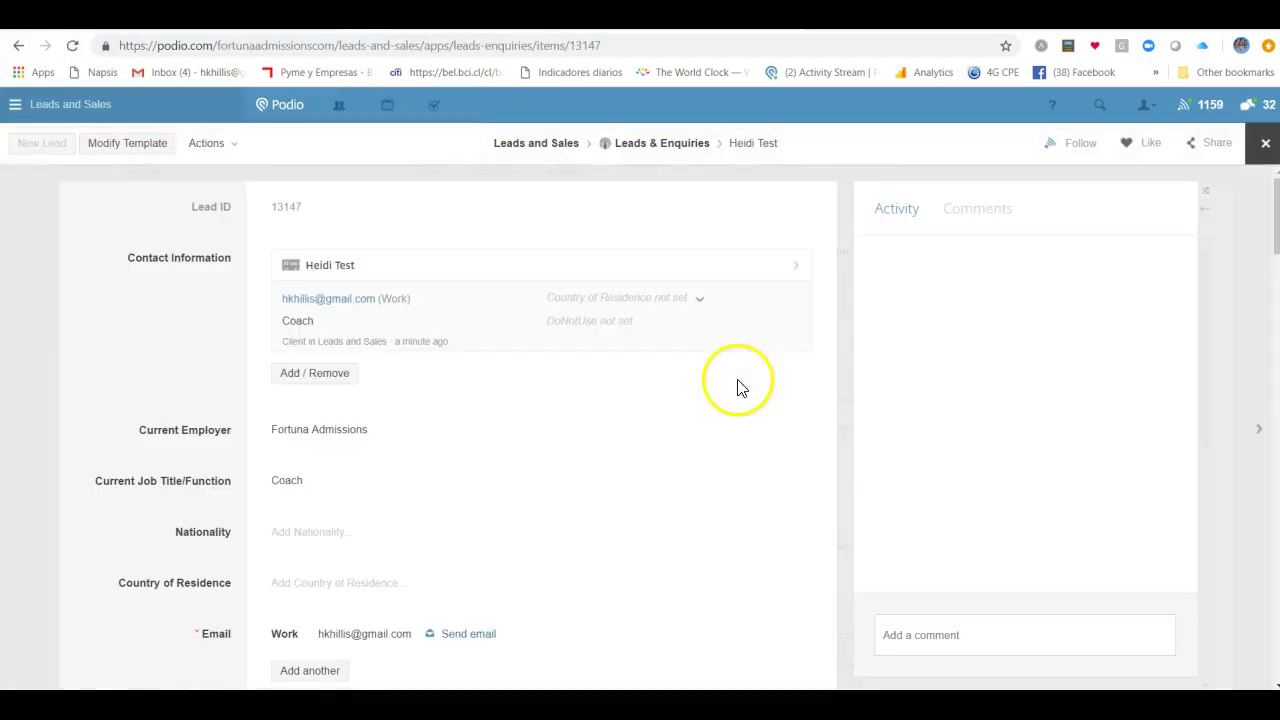
pyautogui.scroll(-2, 540, 370)
pyautogui.scroll(-5, 430, 355)
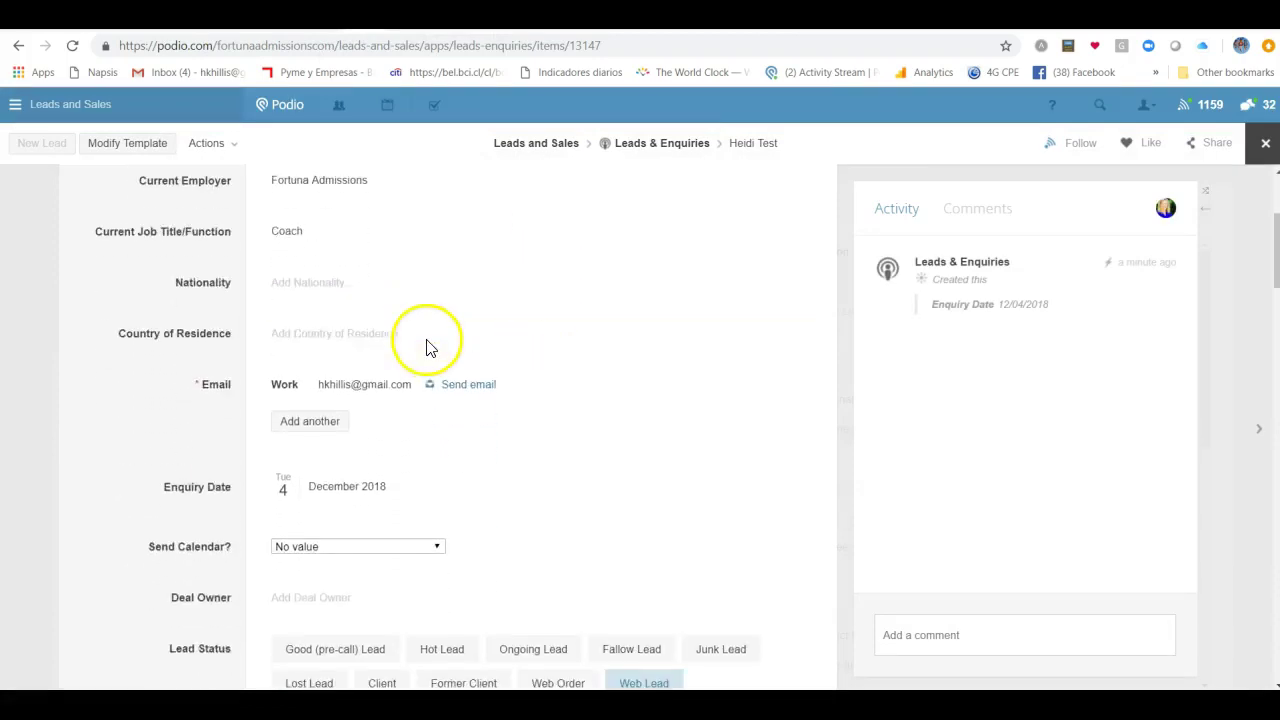
pyautogui.scroll(-9, 432, 360)
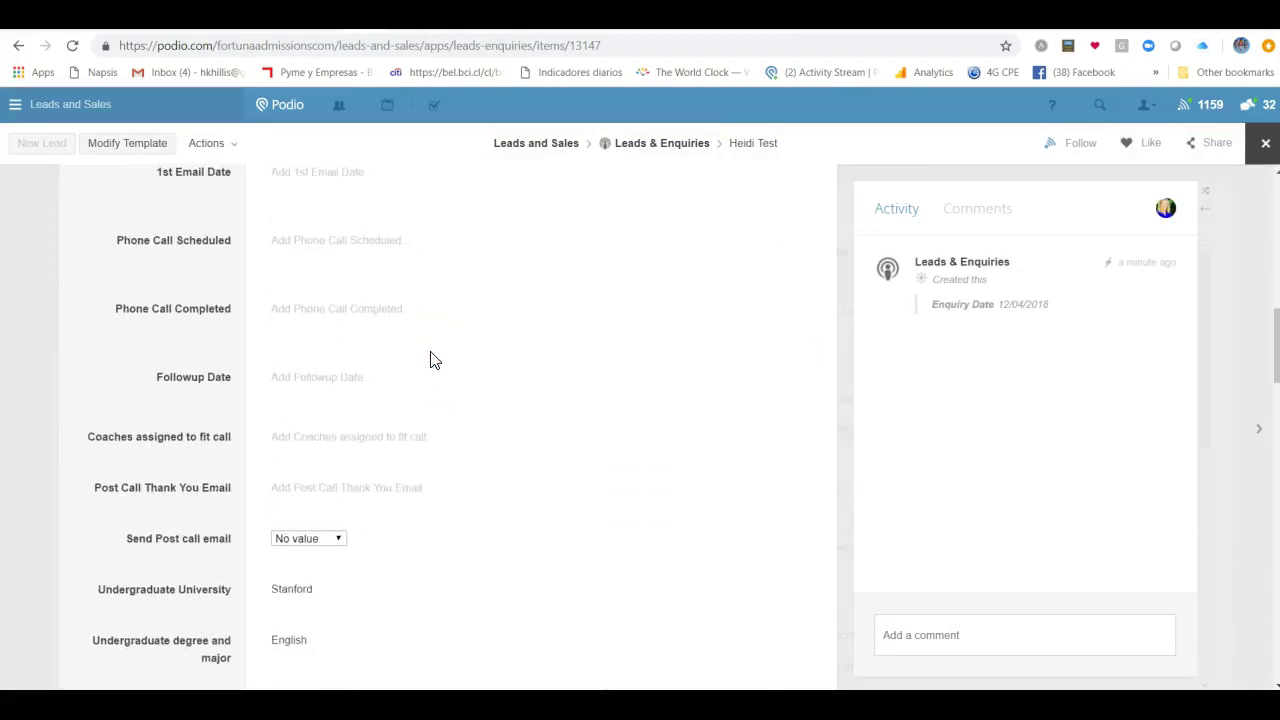
pyautogui.scroll(-3, 432, 360)
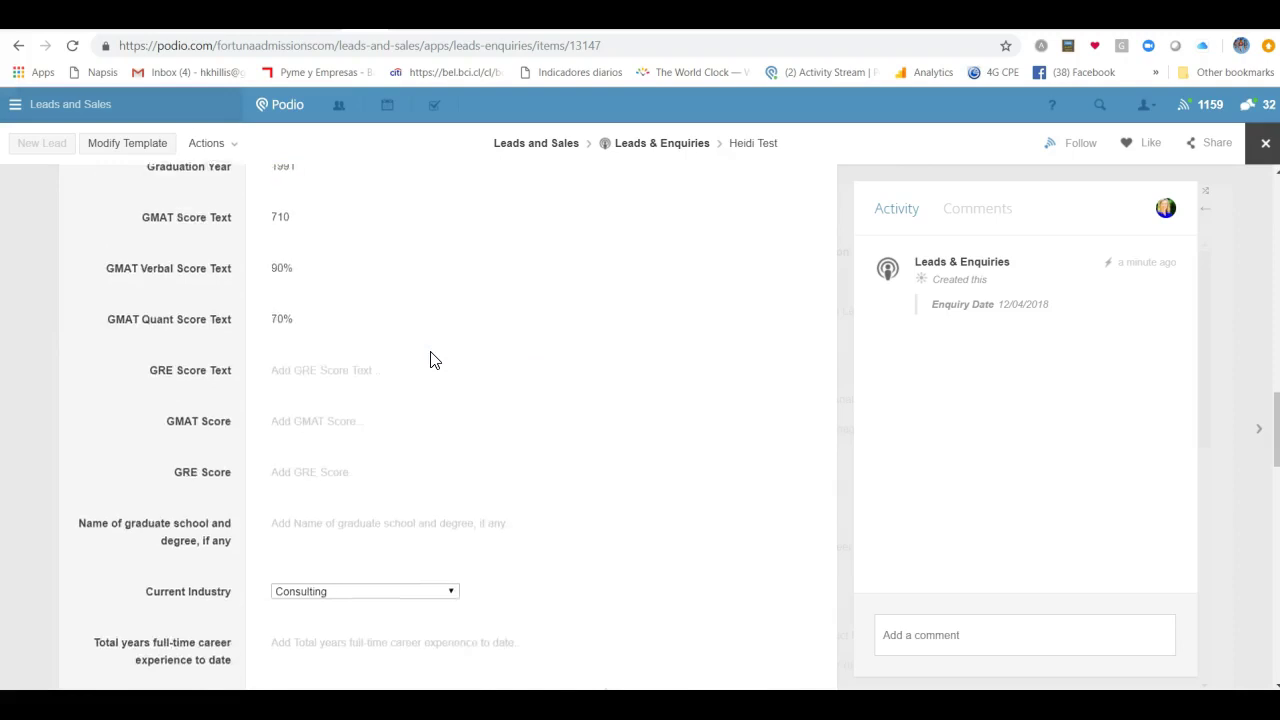
pyautogui.scroll(12, 432, 360)
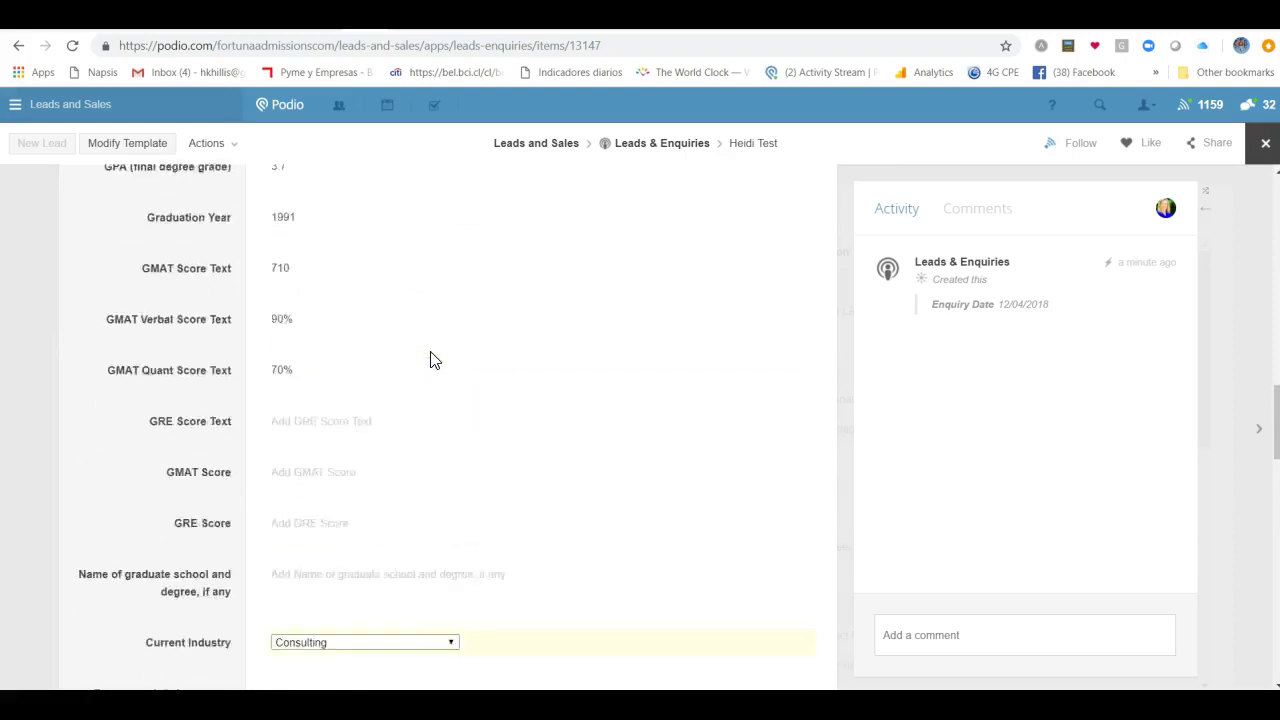
pyautogui.scroll(1, 443, 360)
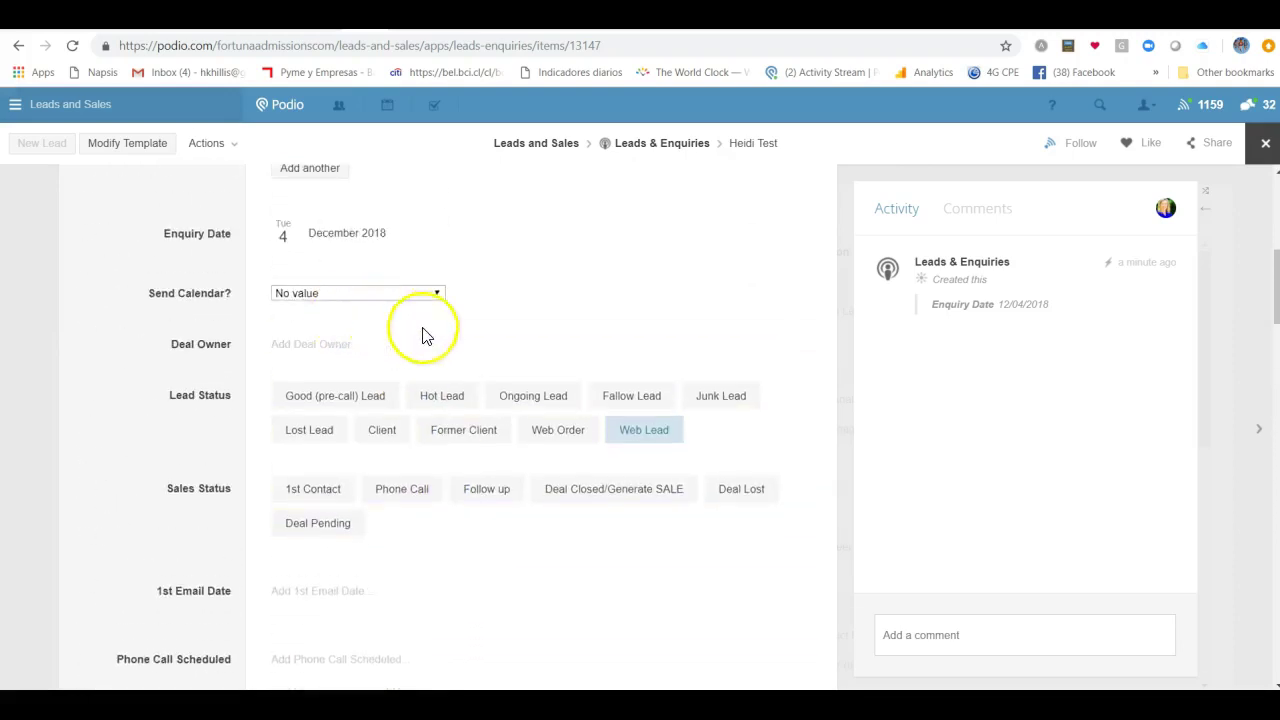
# Set the test lead's status to Hot Lead and its sales status to Phone Call and Deal Closed/Generate SALE
pyautogui.click(423, 398)
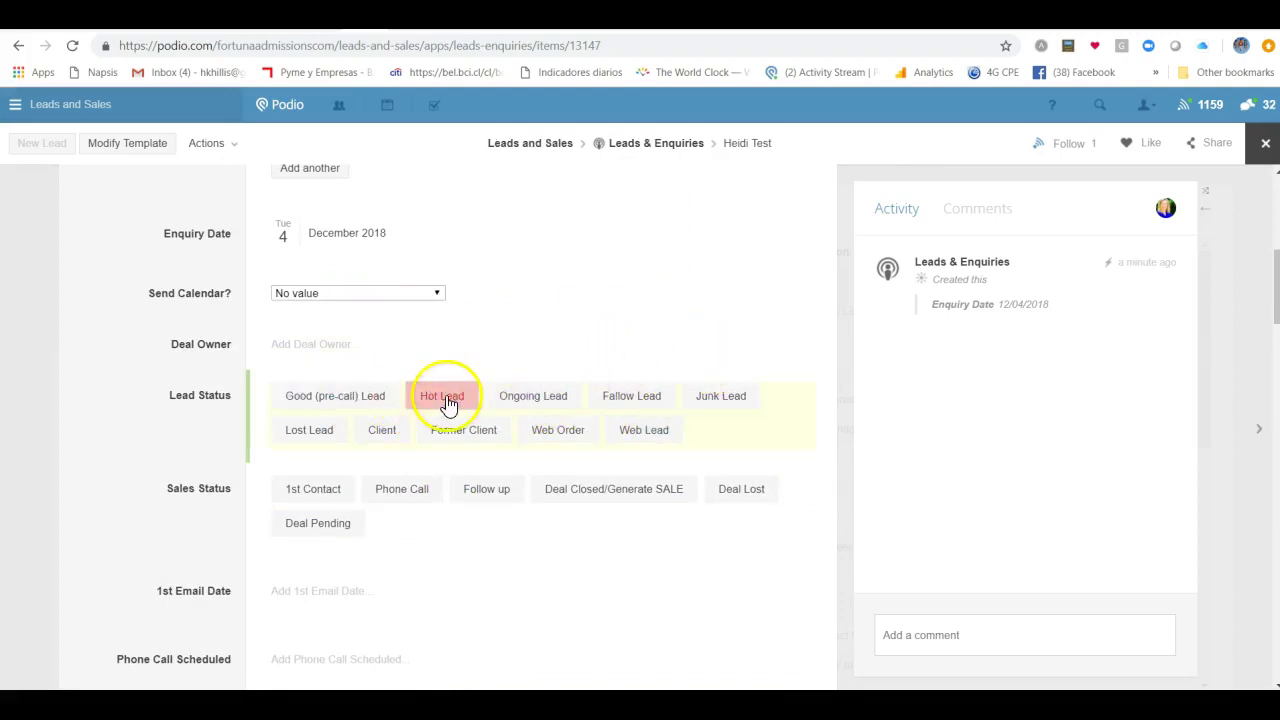
pyautogui.click(384, 497)
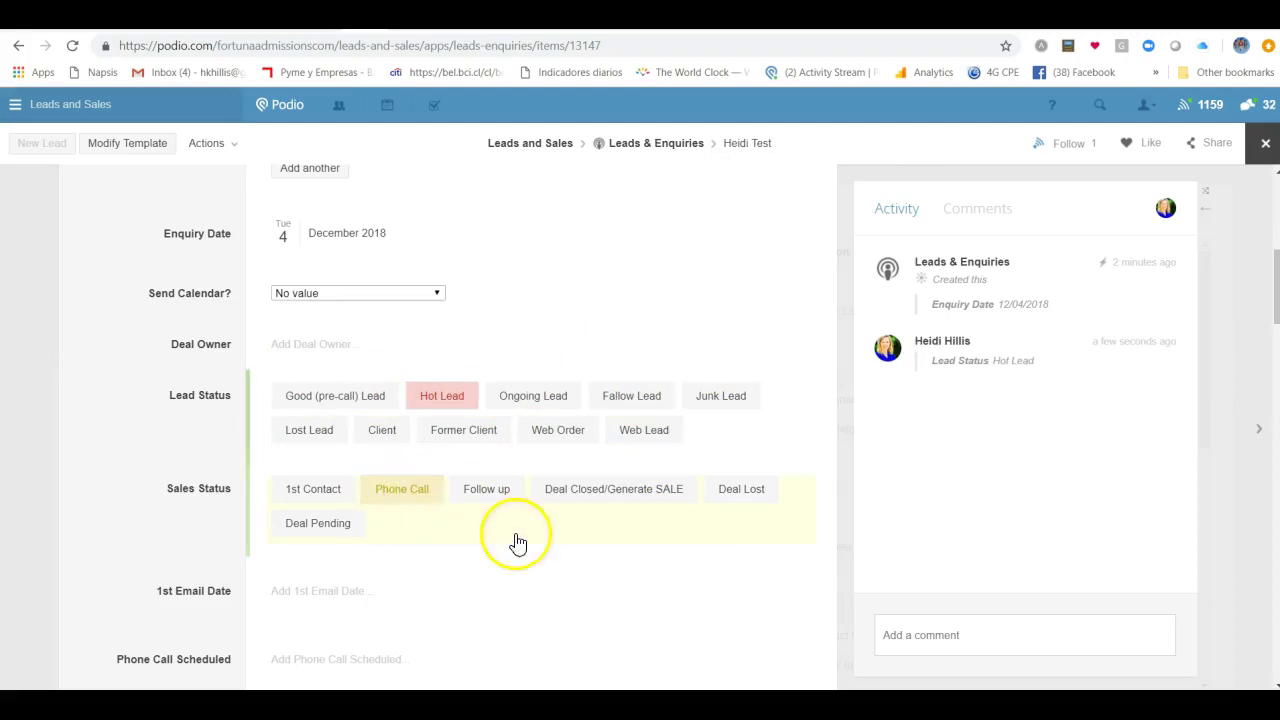
pyautogui.click(613, 606)
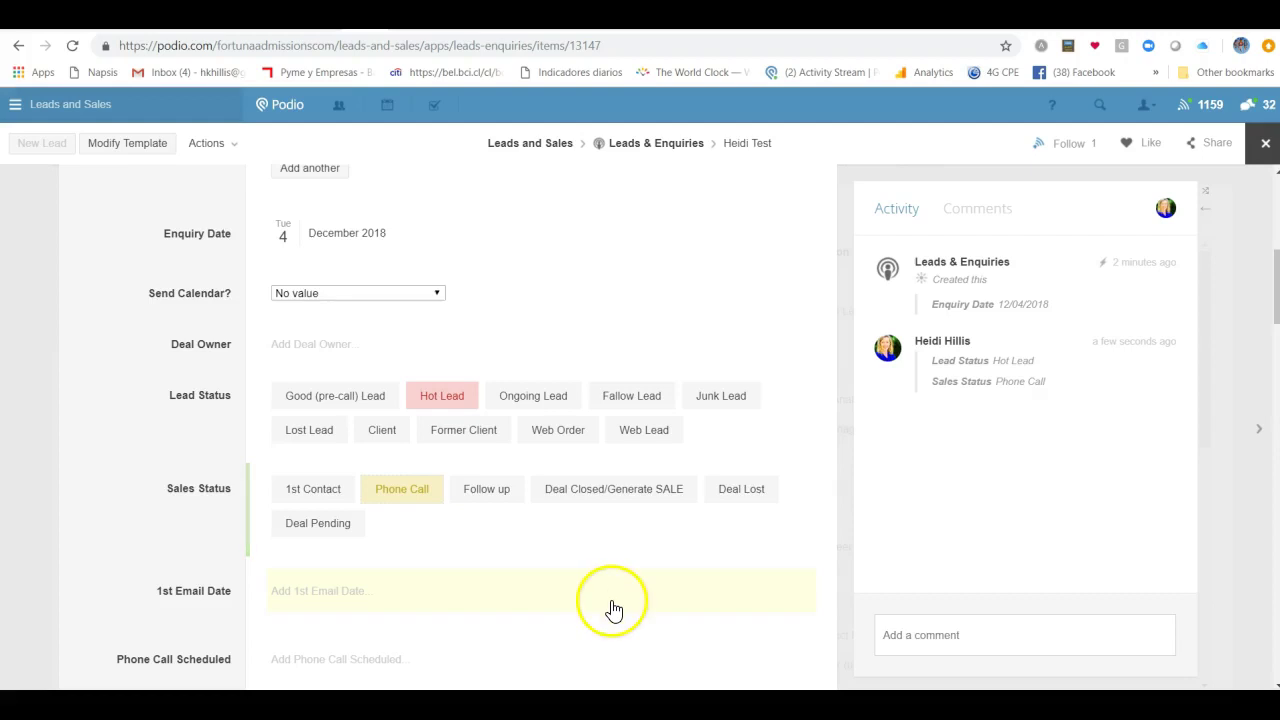
pyautogui.click(603, 501)
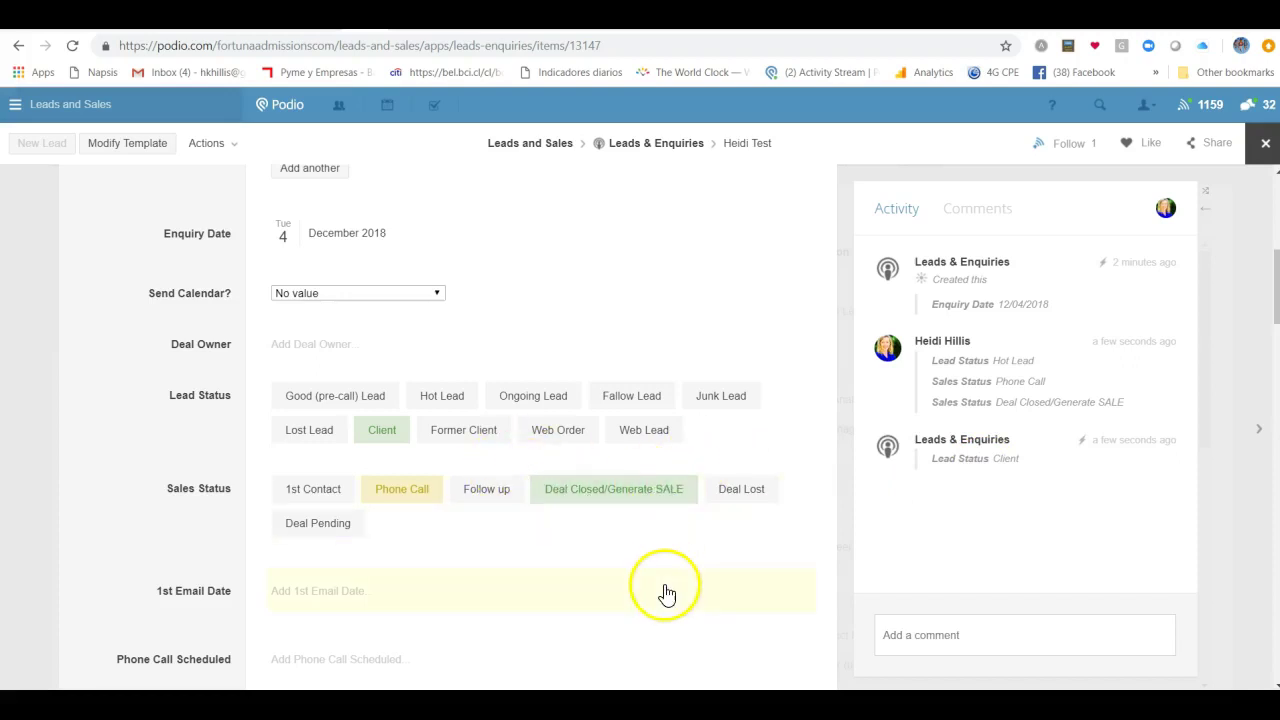
pyautogui.scroll(-1, 240, 365)
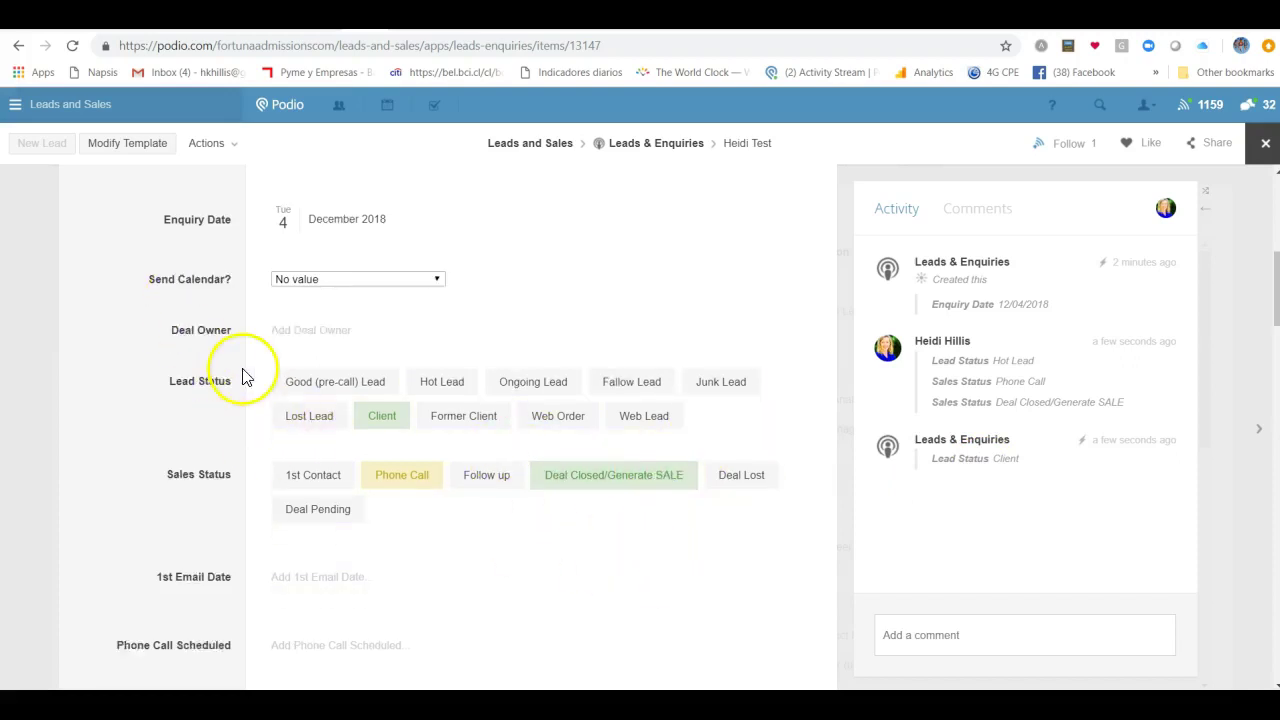
pyautogui.scroll(1, 237, 357)
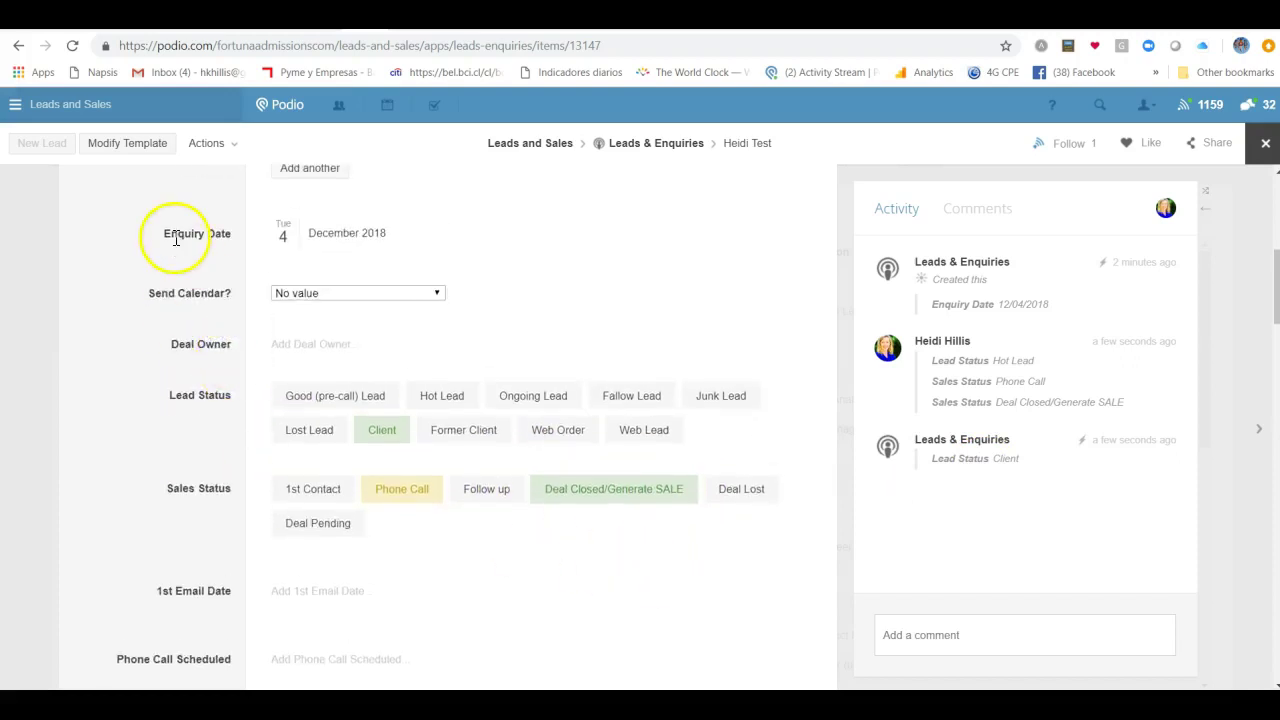
# Reload the test lead and open the sale listed under its related items
pyautogui.click(74, 46)
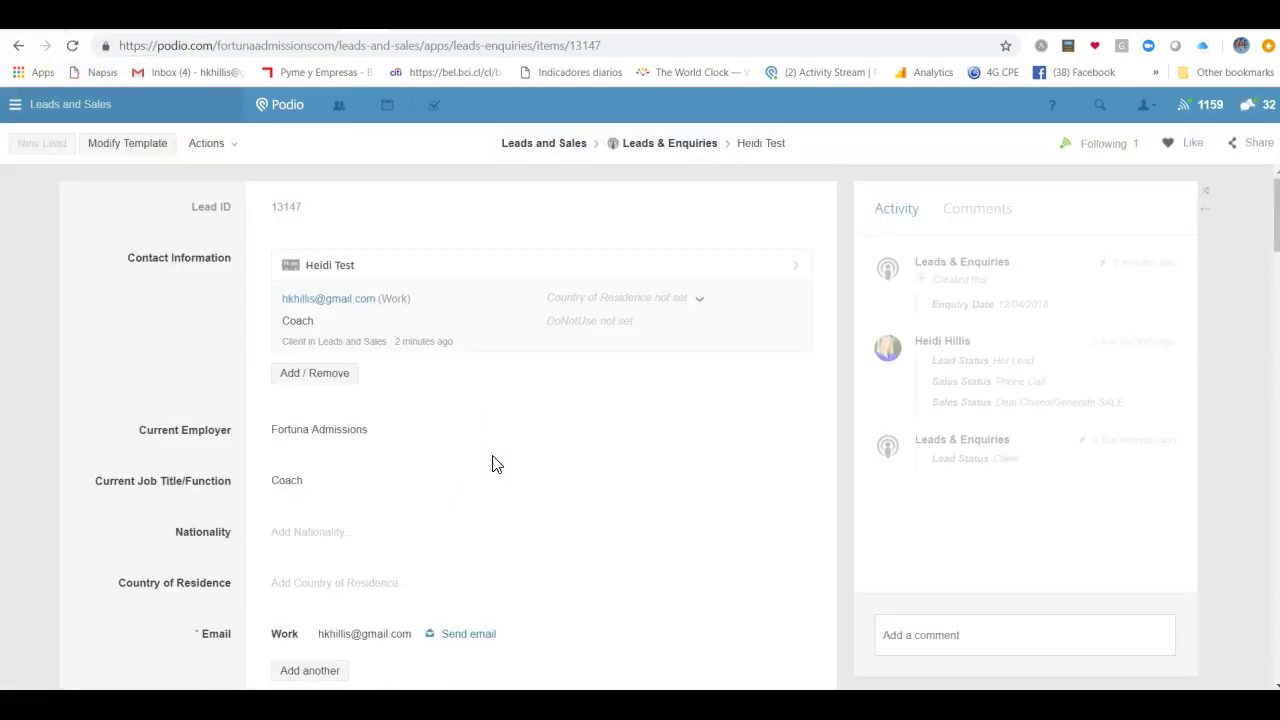
pyautogui.scroll(-5, 492, 462)
pyautogui.scroll(-10, 492, 465)
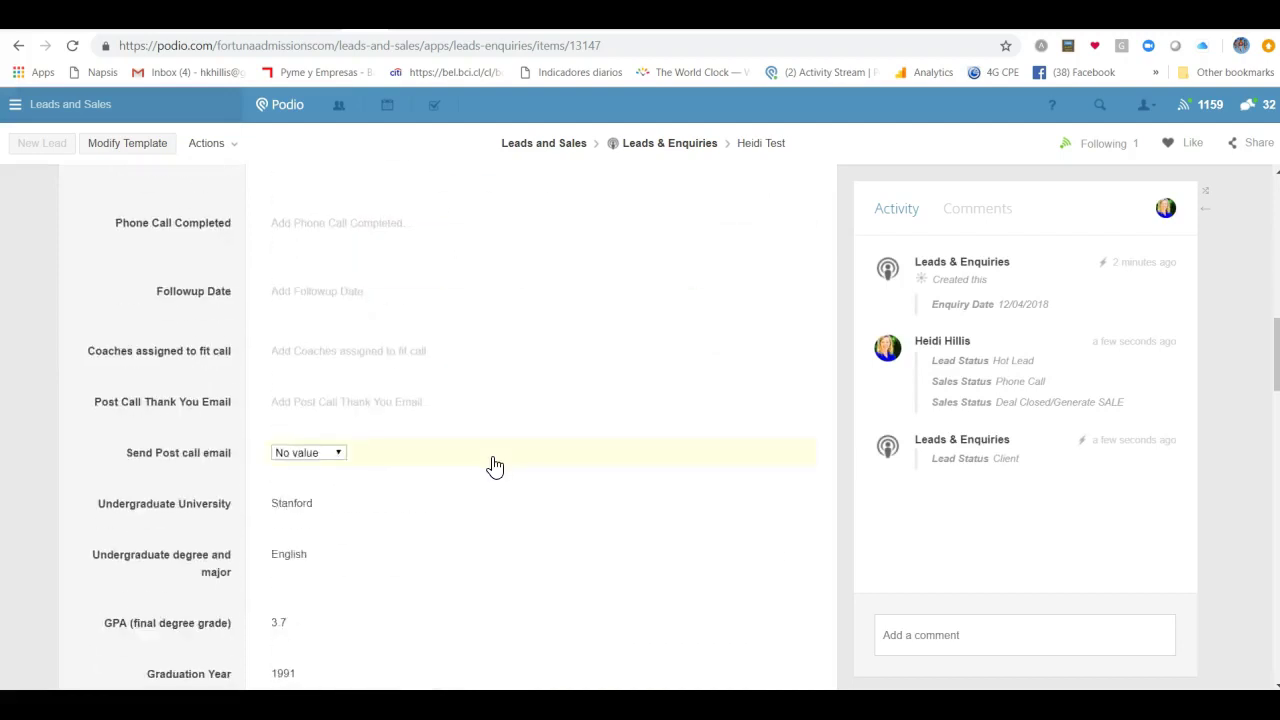
pyautogui.scroll(-15, 492, 465)
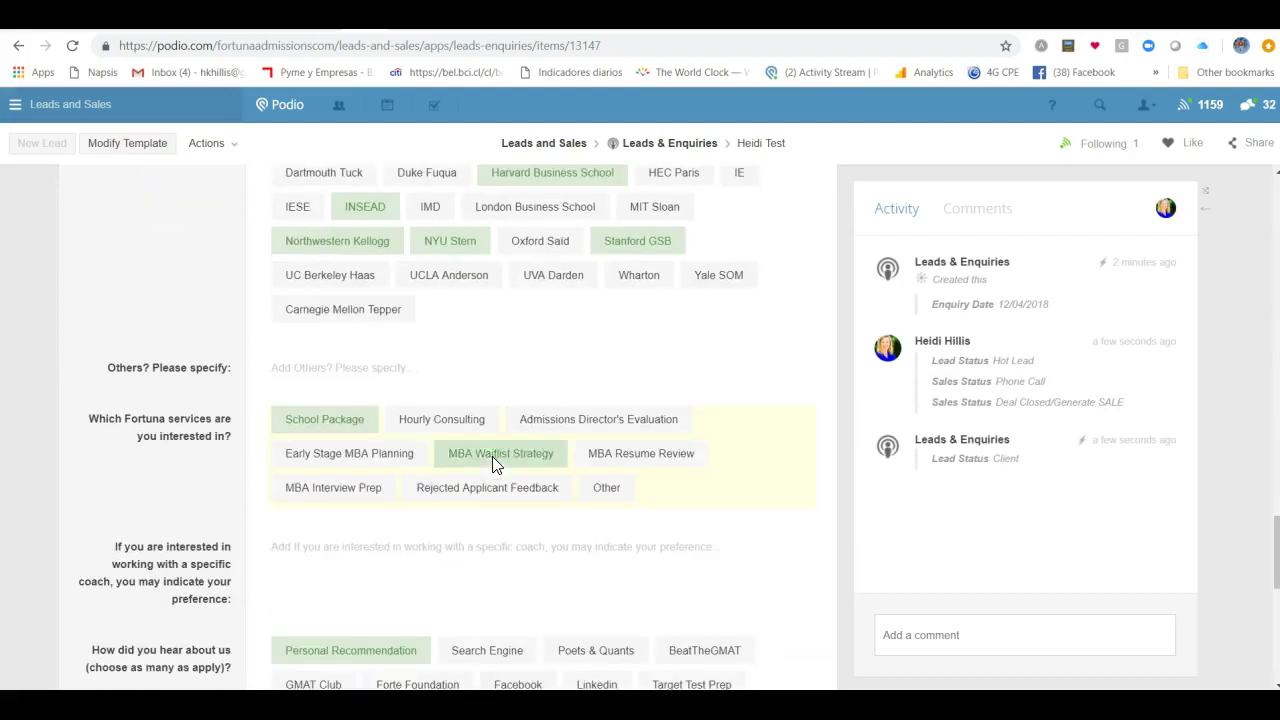
pyautogui.scroll(-2, 477, 557)
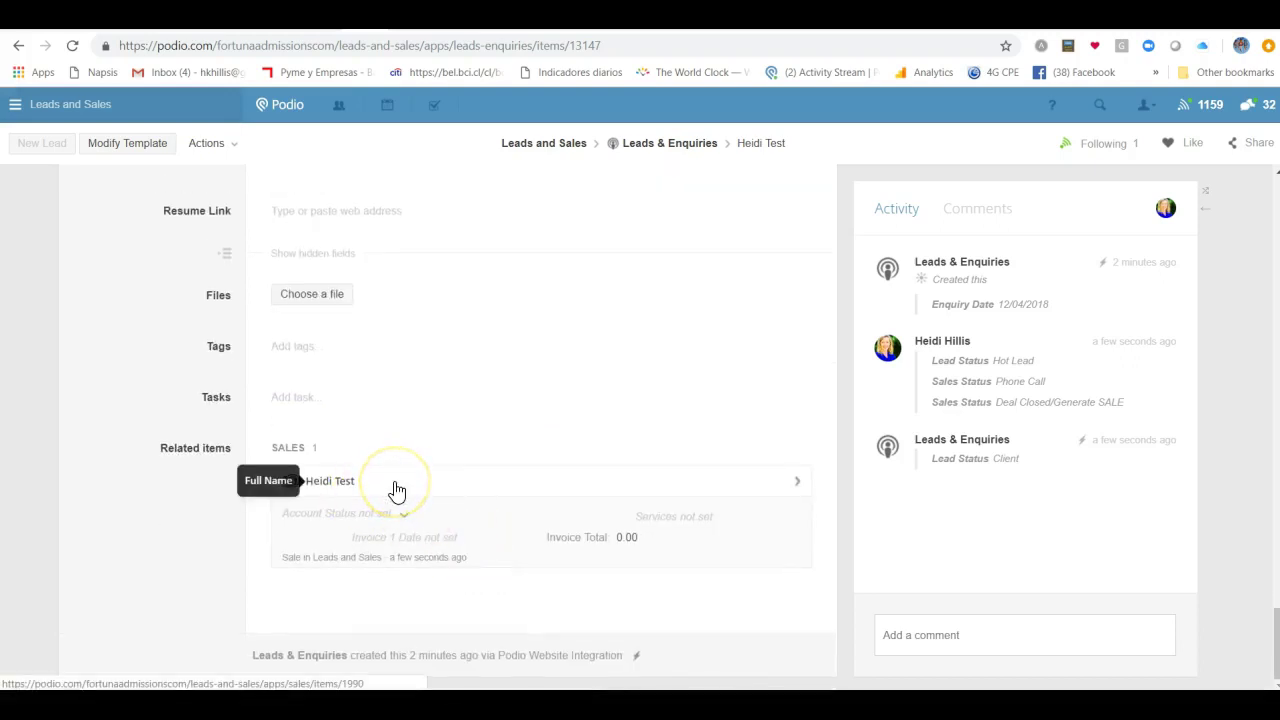
pyautogui.click(330, 481)
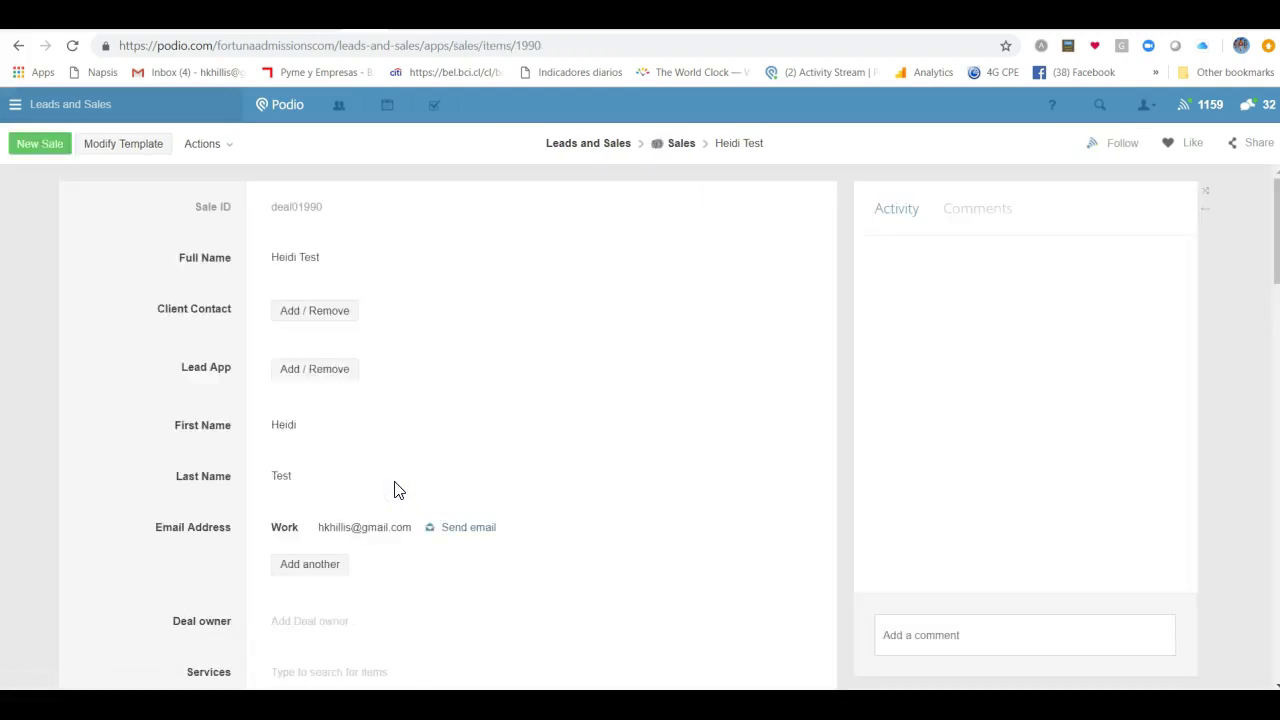
pyautogui.click(483, 451)
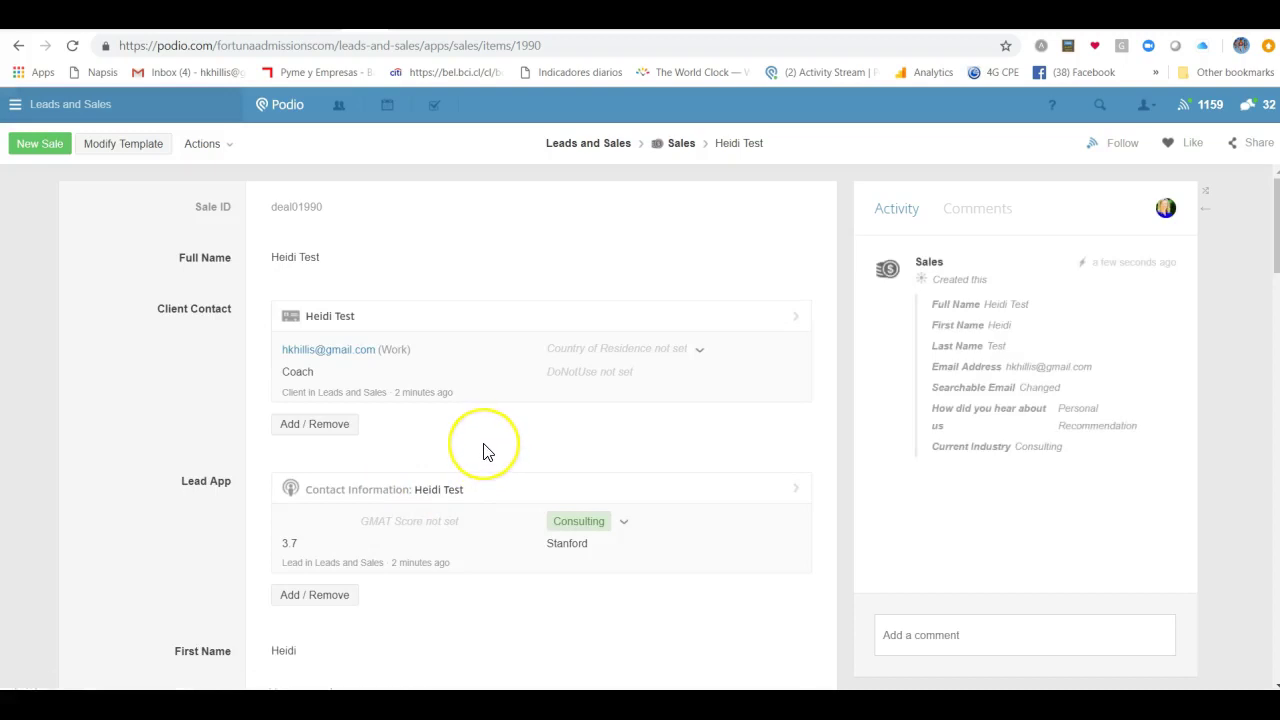
# Assign the account holder as the deal owner of the sale
pyautogui.scroll(-2, 483, 451)
pyautogui.scroll(-2, 483, 451)
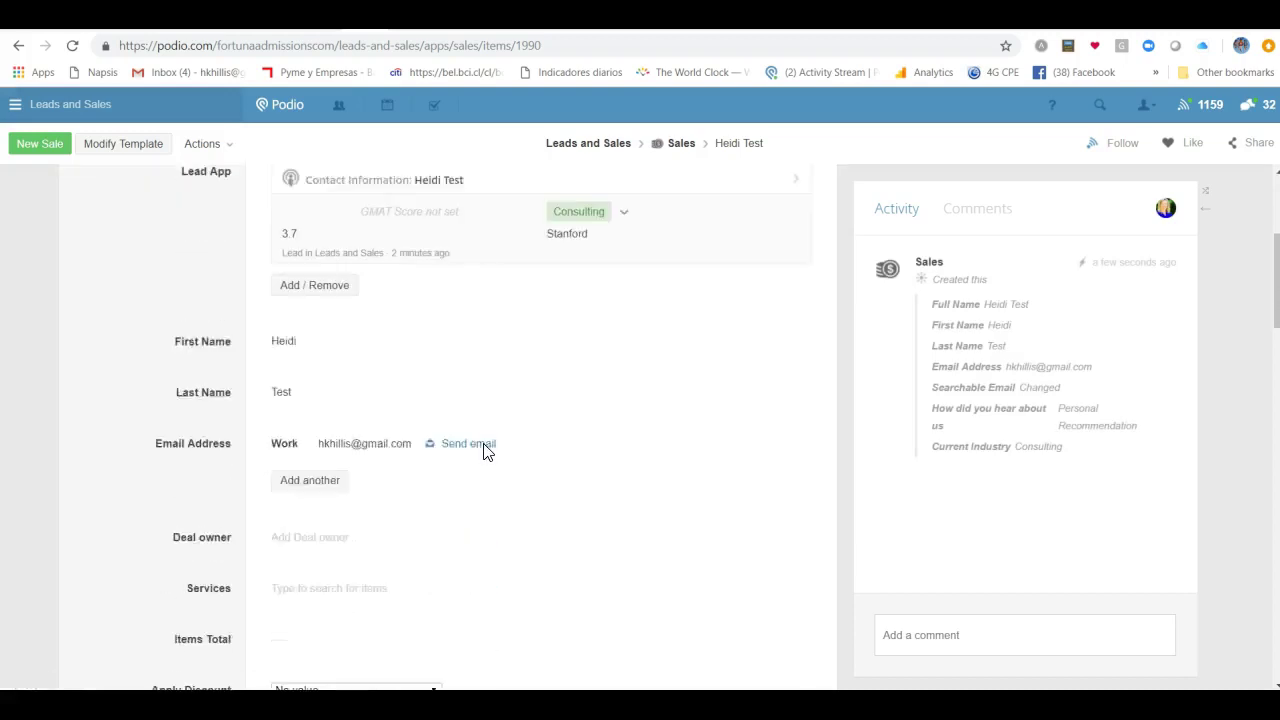
pyautogui.click(423, 514)
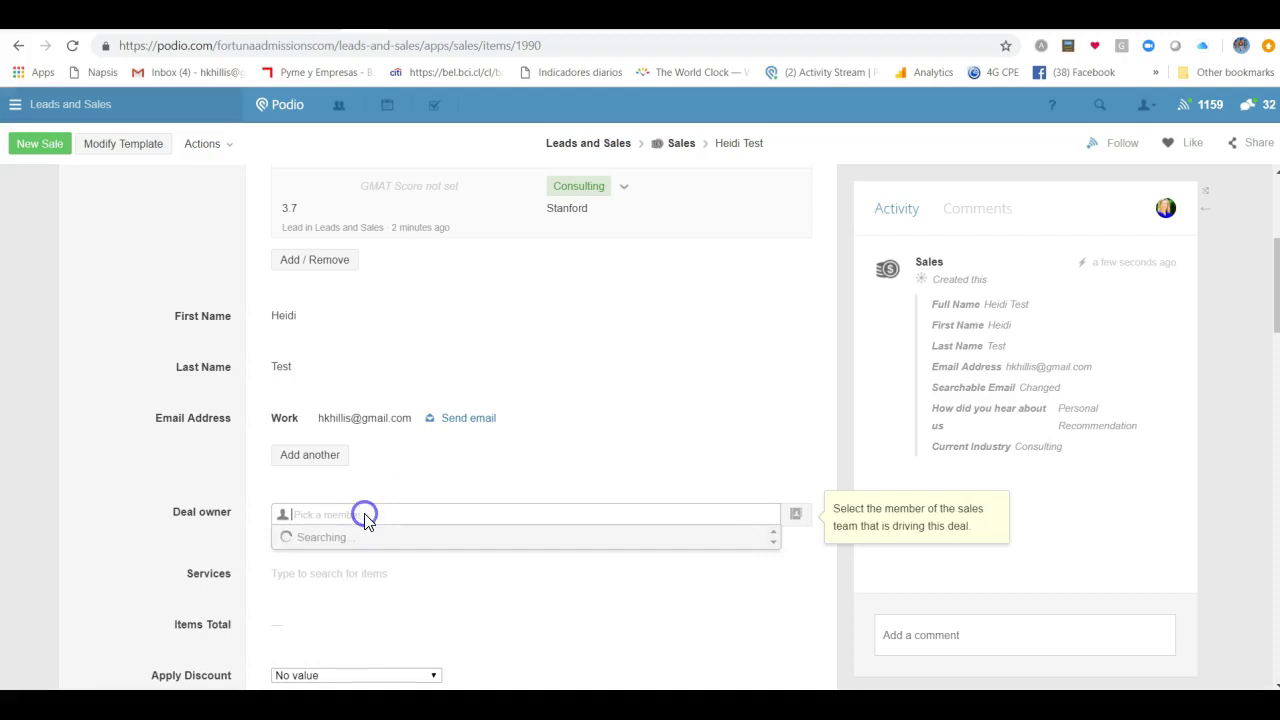
pyautogui.write('heidi')
pyautogui.click(357, 565)
pyautogui.click(218, 543)
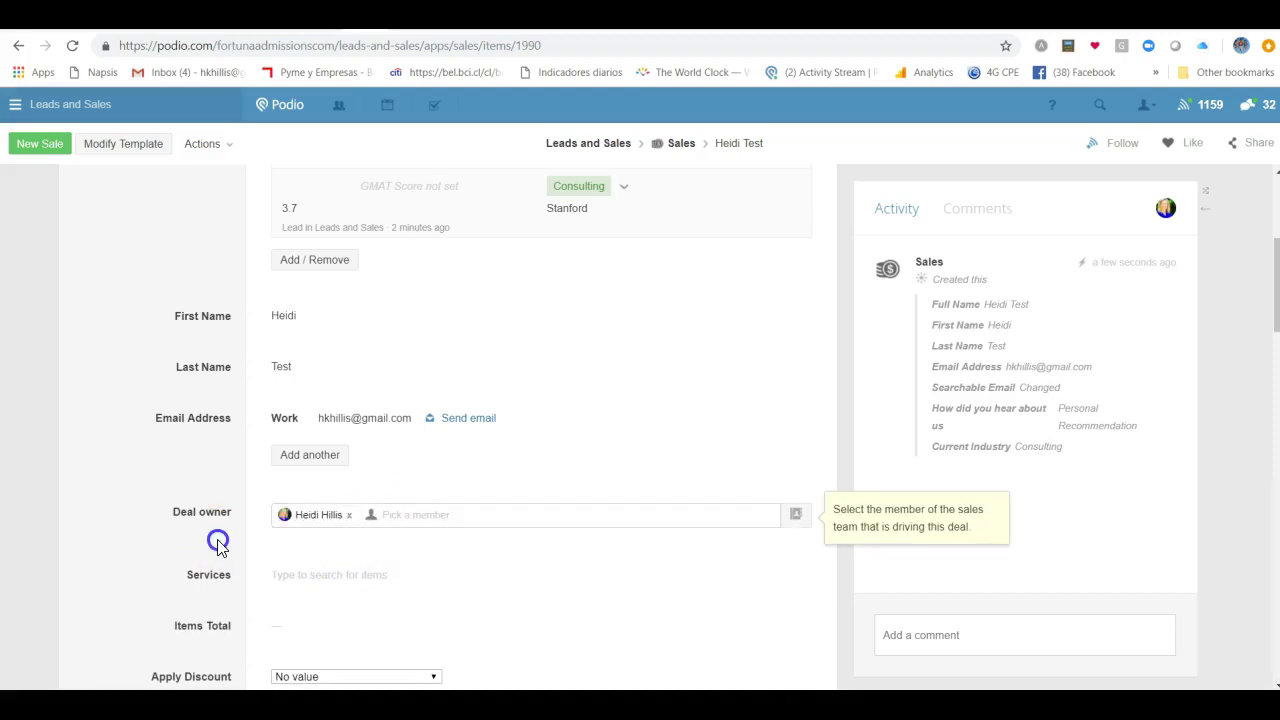
# Add the 3 School CSP service to the sale
pyautogui.scroll(-2, 300, 500)
pyautogui.click(338, 471)
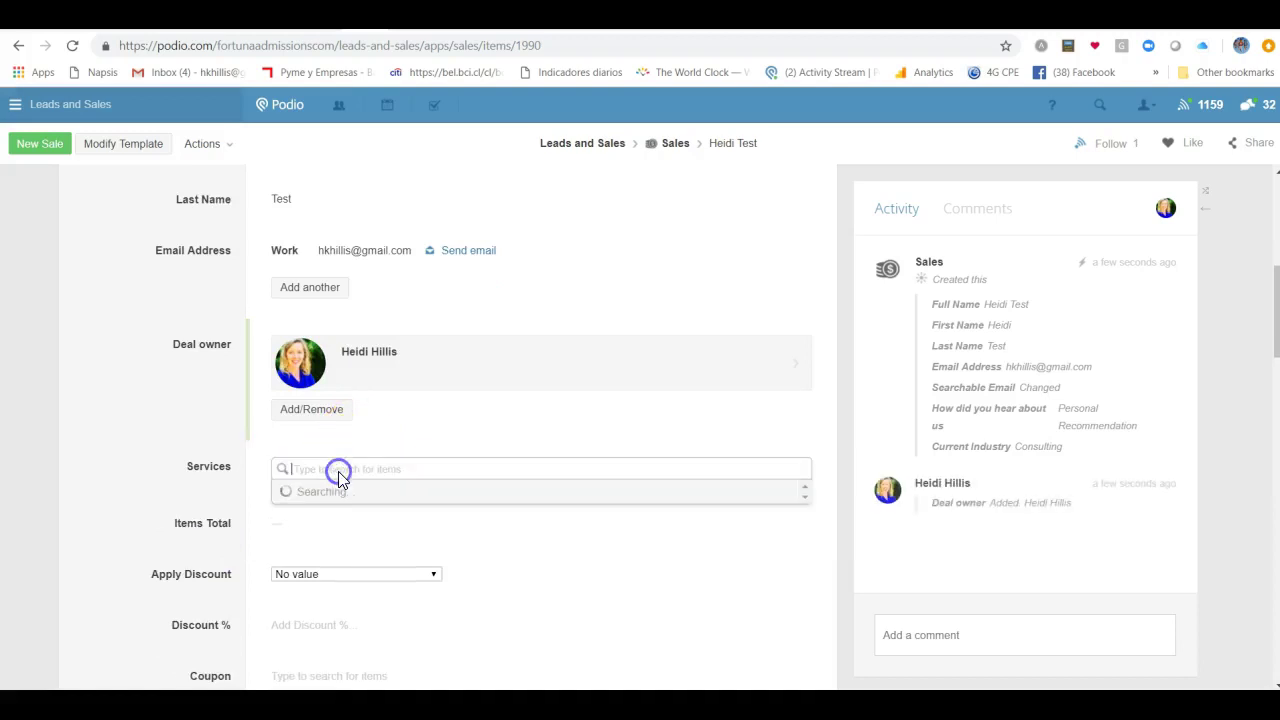
pyautogui.write('3 sch')
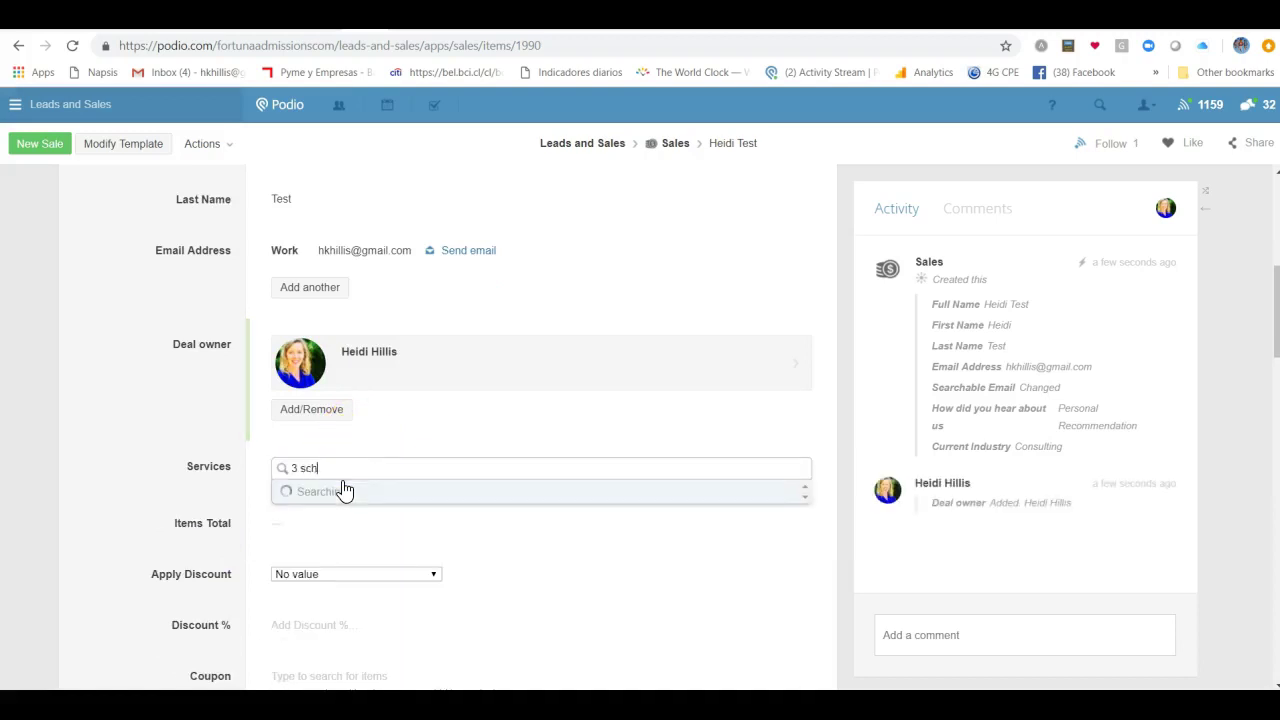
pyautogui.write('ool')
pyautogui.click(338, 563)
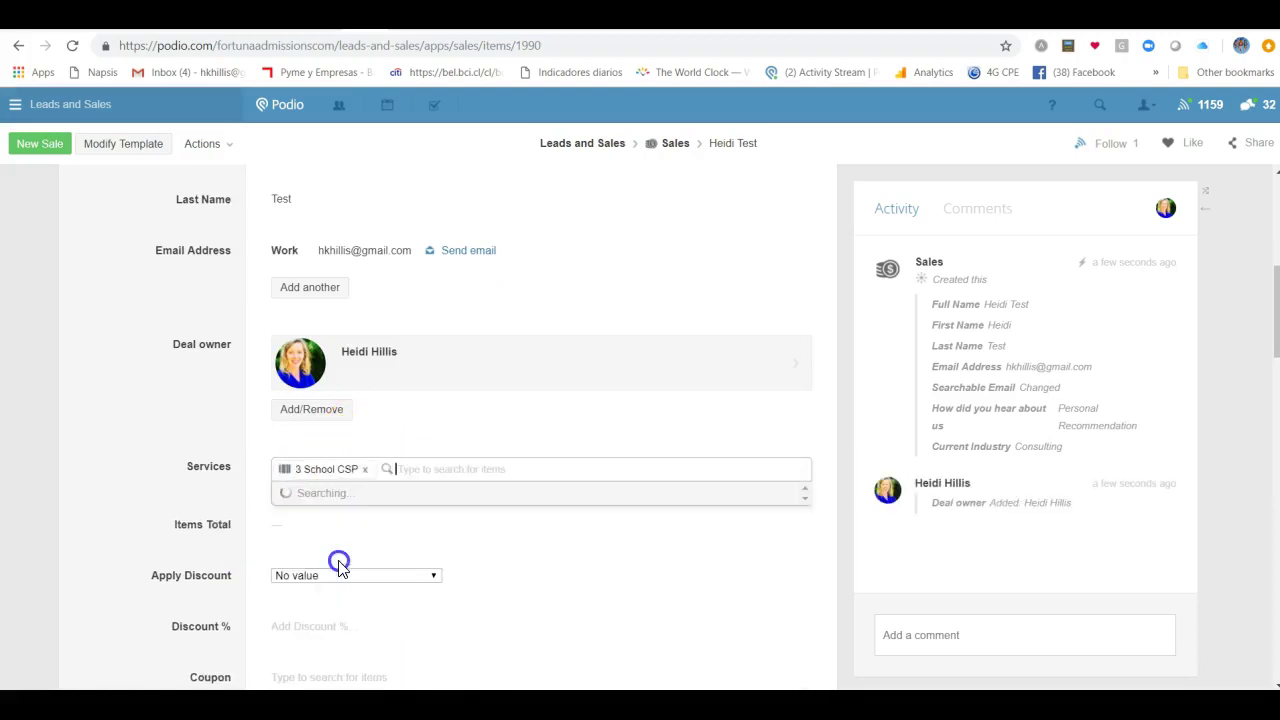
pyautogui.click(166, 478)
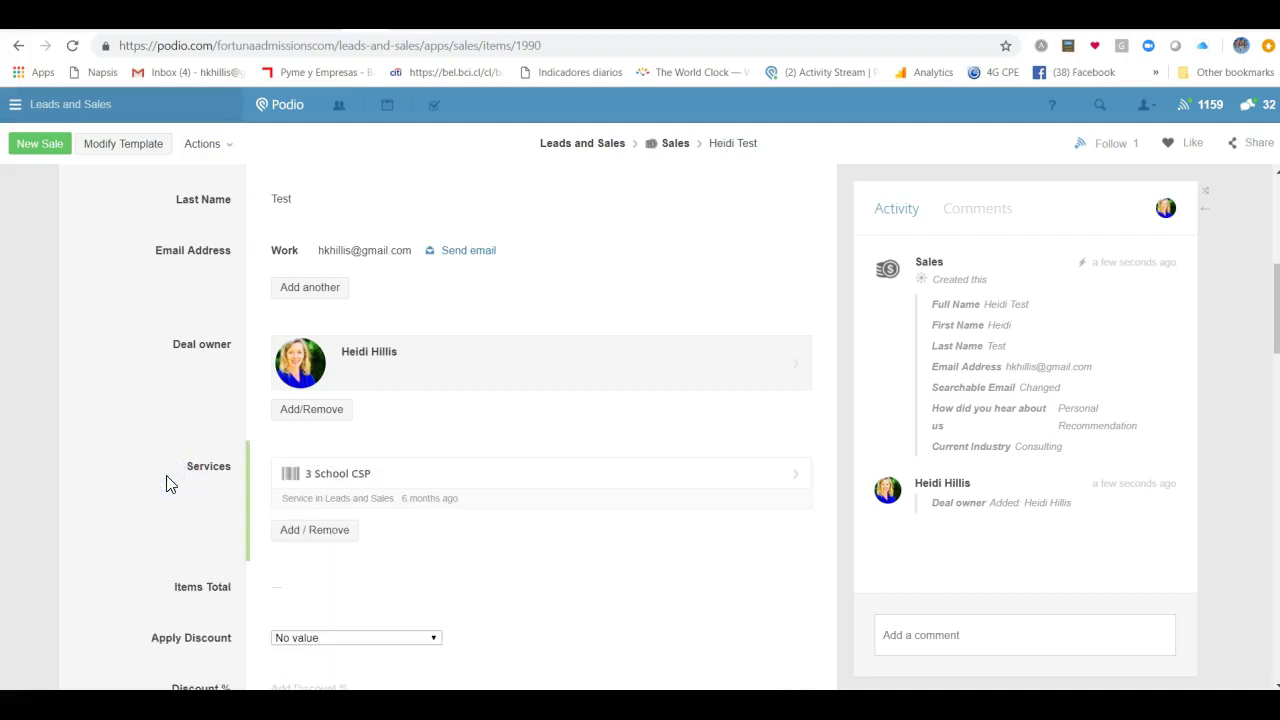
# Apply the "Price includes a 5% discount" option to the sale
pyautogui.scroll(-2, 168, 480)
pyautogui.click(176, 478)
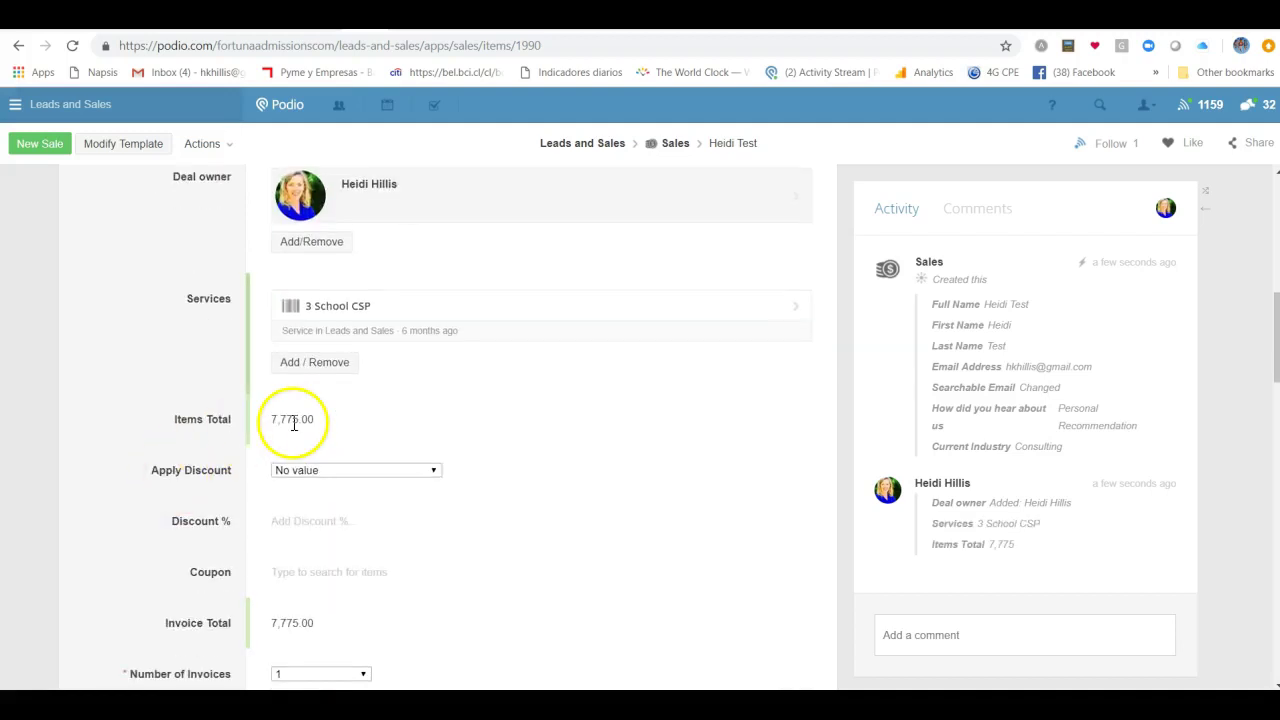
pyautogui.click(314, 478)
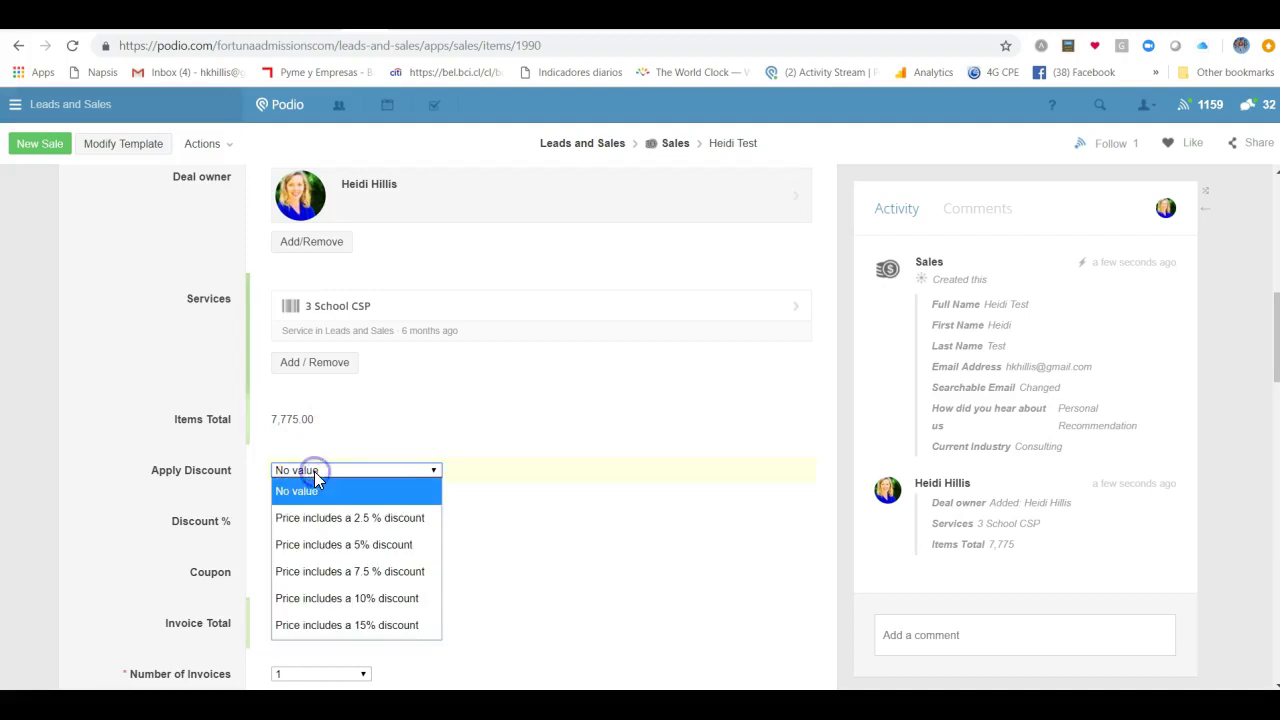
pyautogui.click(314, 540)
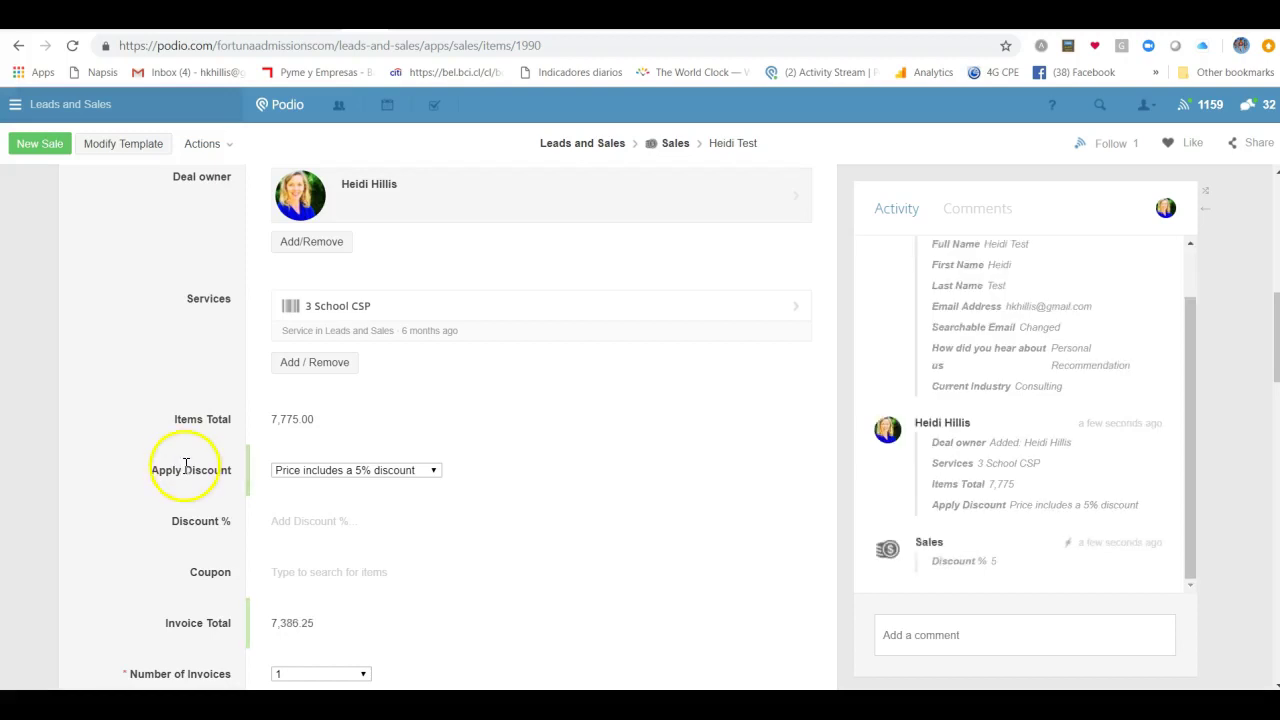
# Set the sale's Invoice 1 Date to December 4, 2018
pyautogui.scroll(-1, 185, 470)
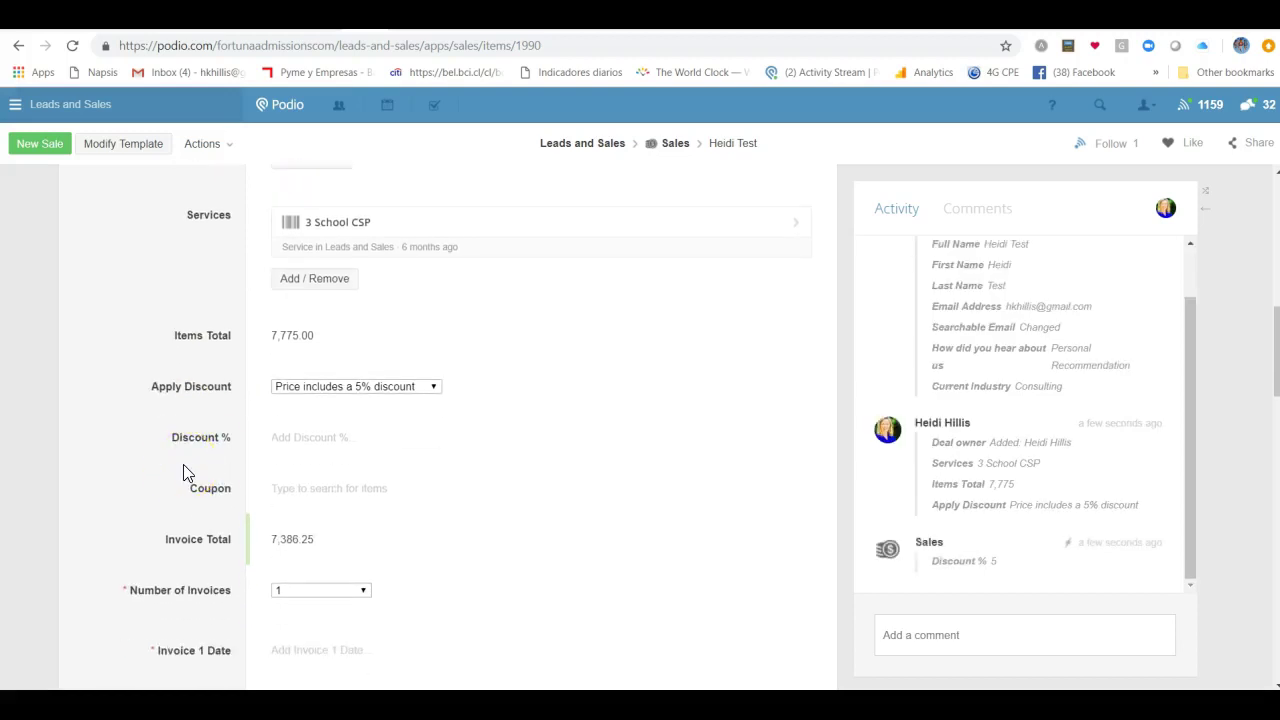
pyautogui.scroll(-1, 312, 538)
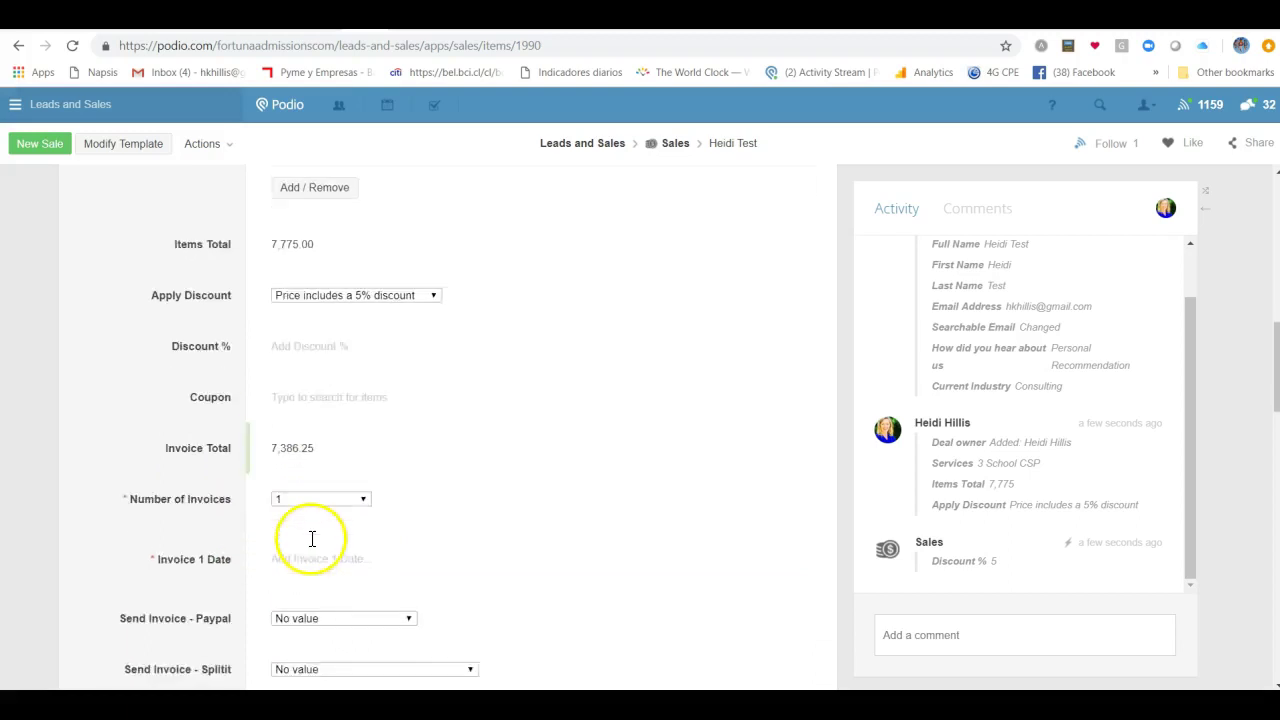
pyautogui.scroll(-1, 312, 538)
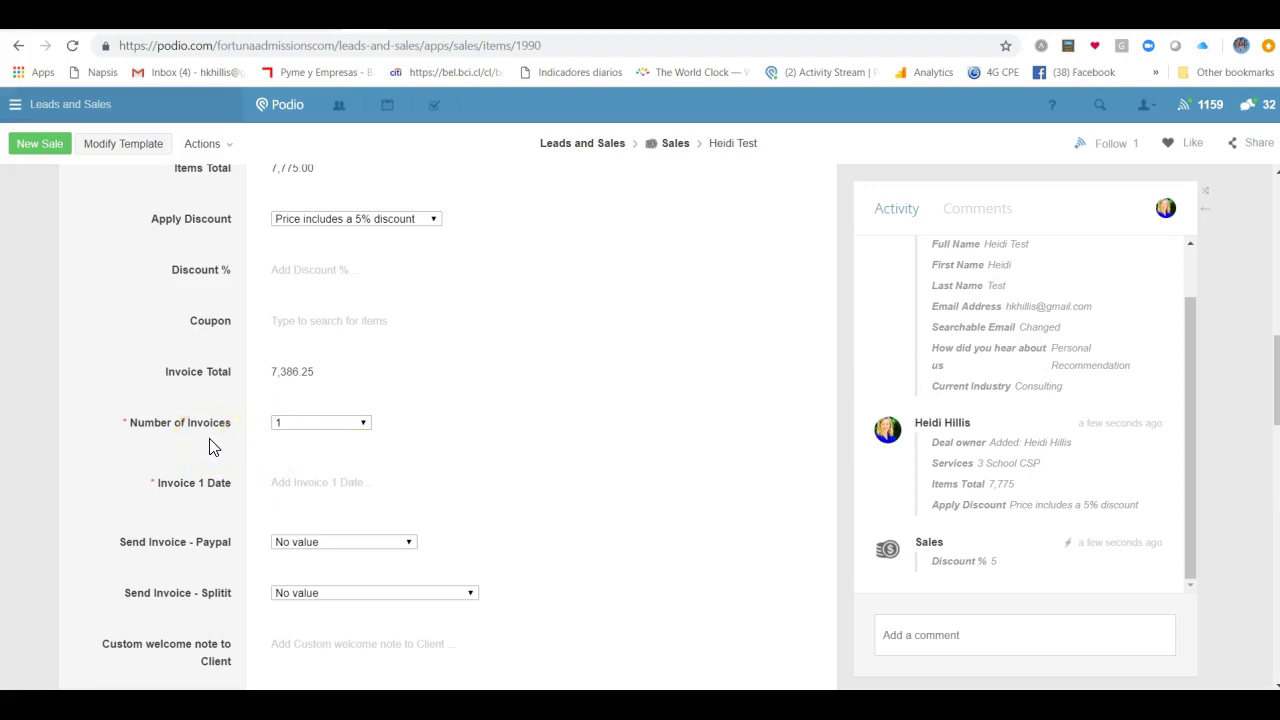
pyautogui.click(285, 481)
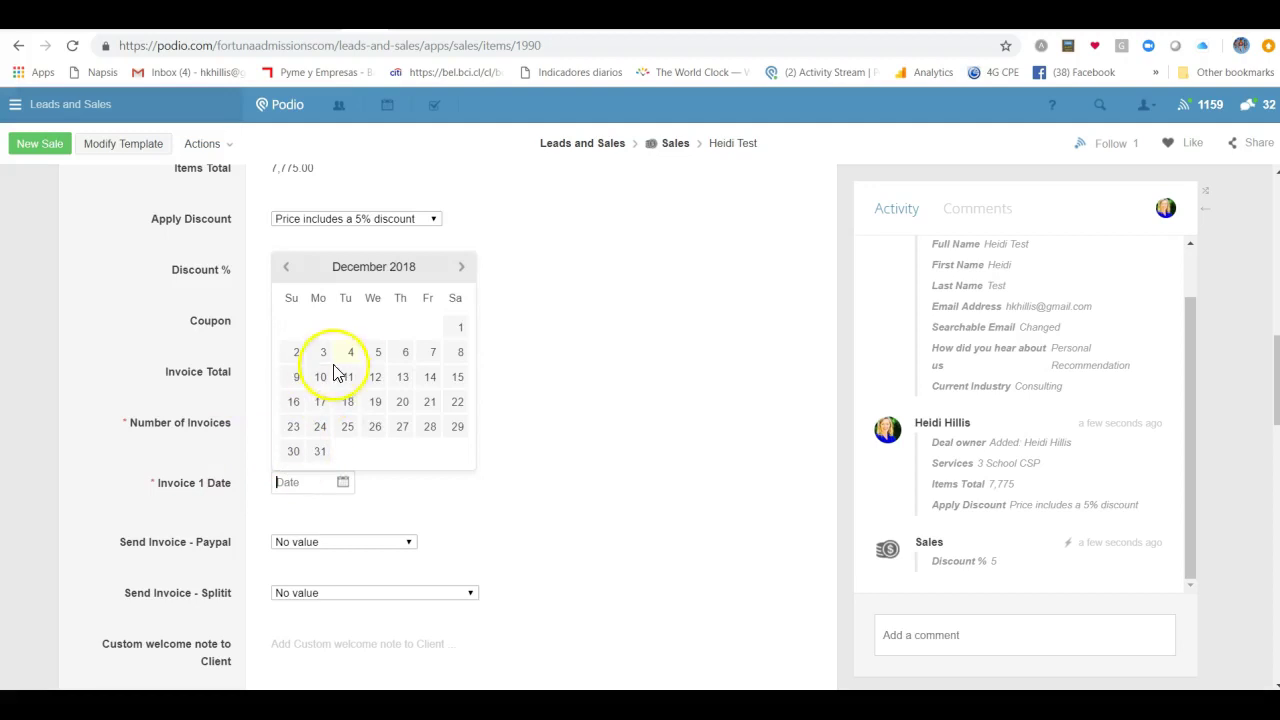
pyautogui.click(350, 354)
# Look over the Splitit options available for sending the invoice without choosing one
pyautogui.scroll(-3, 197, 472)
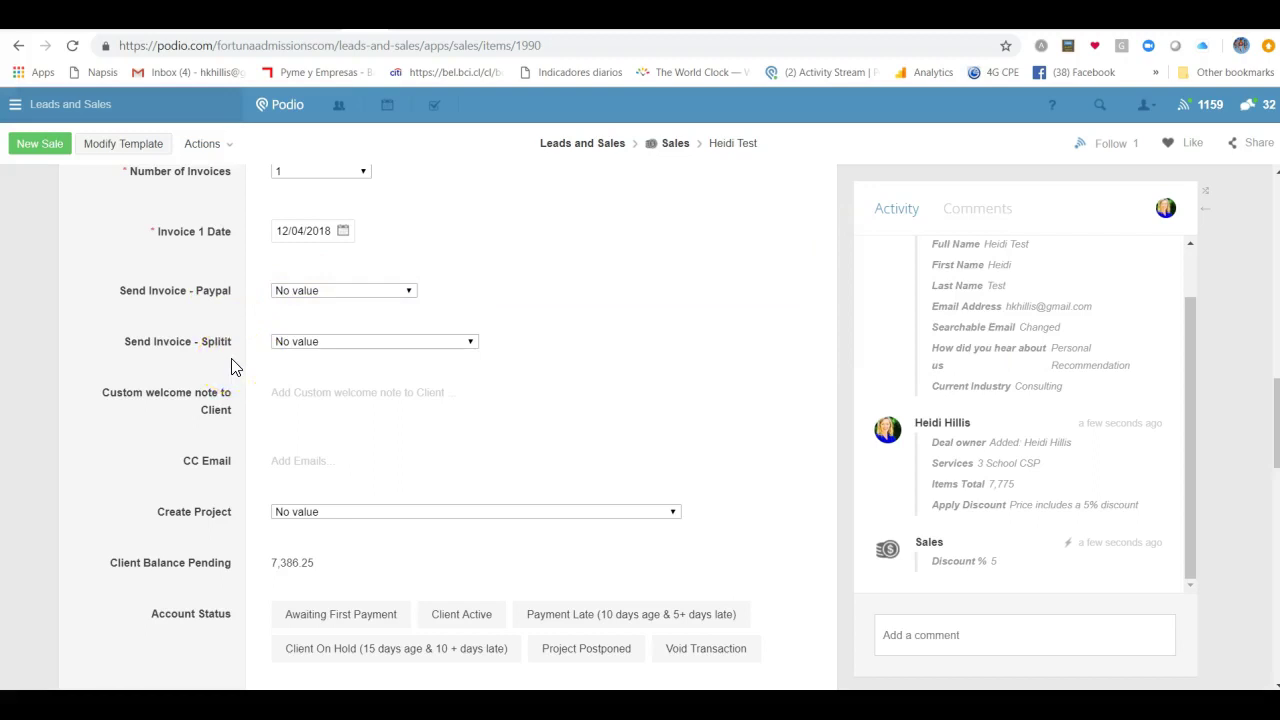
pyautogui.click(342, 345)
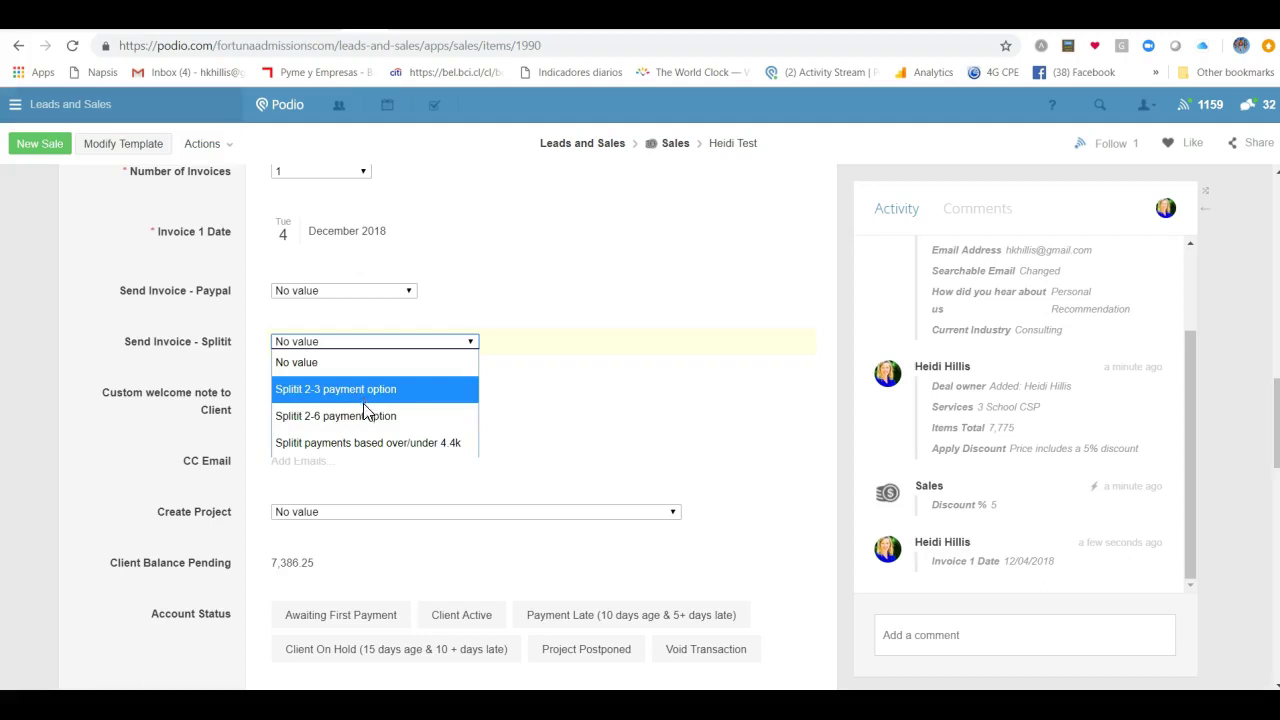
pyautogui.click(156, 413)
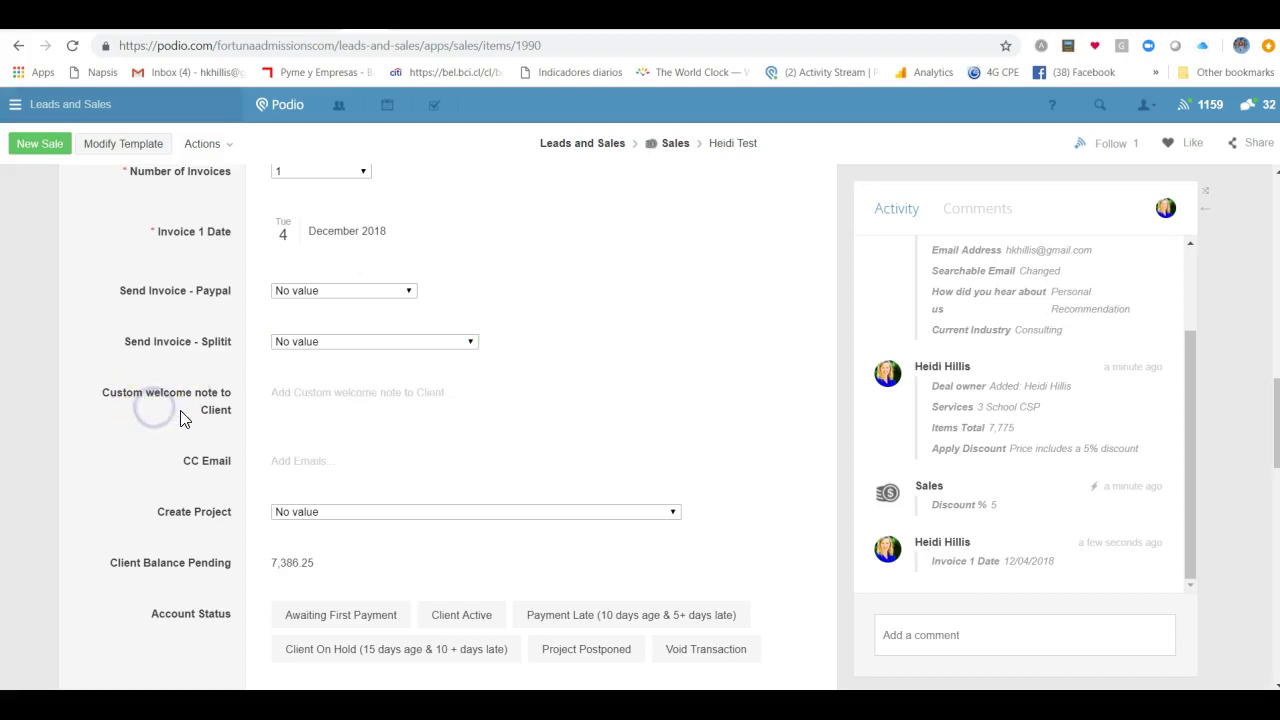
# Begin the test sale's custom welcome note, and in another browser tab open the note of the 3 School CSP sale dated 10/28/2018
pyautogui.click(340, 400)
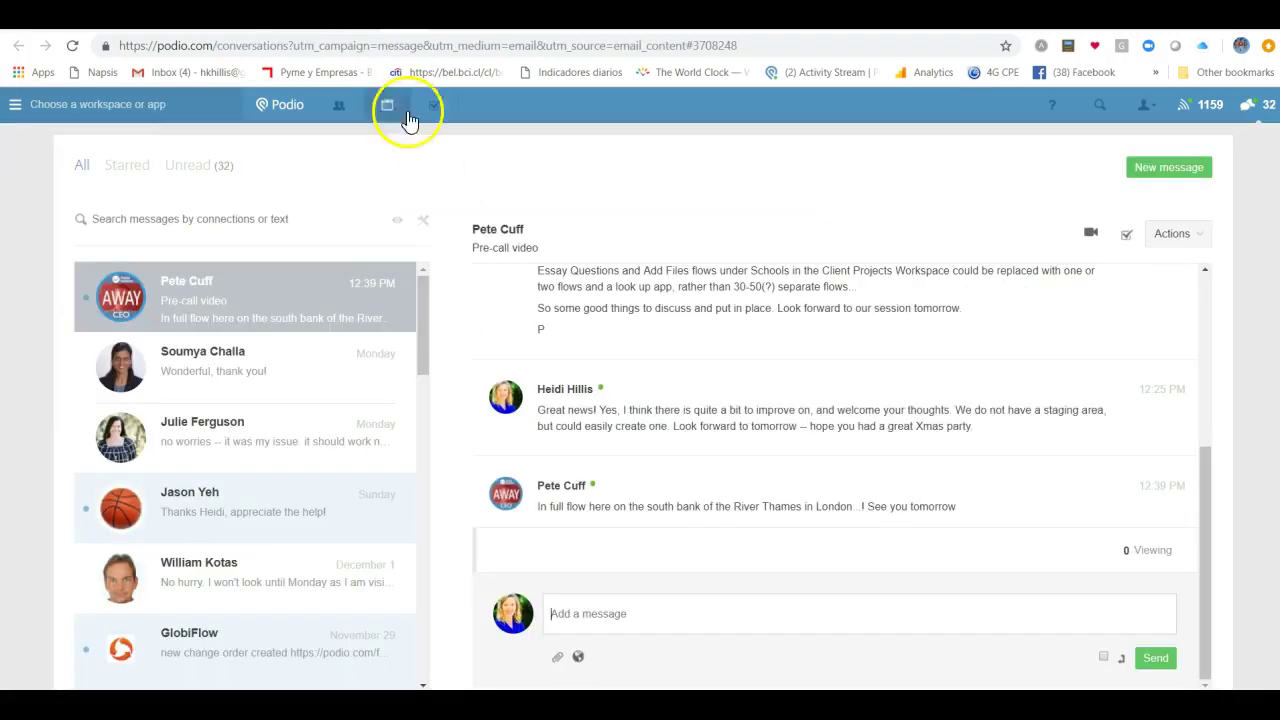
pyautogui.click(283, 106)
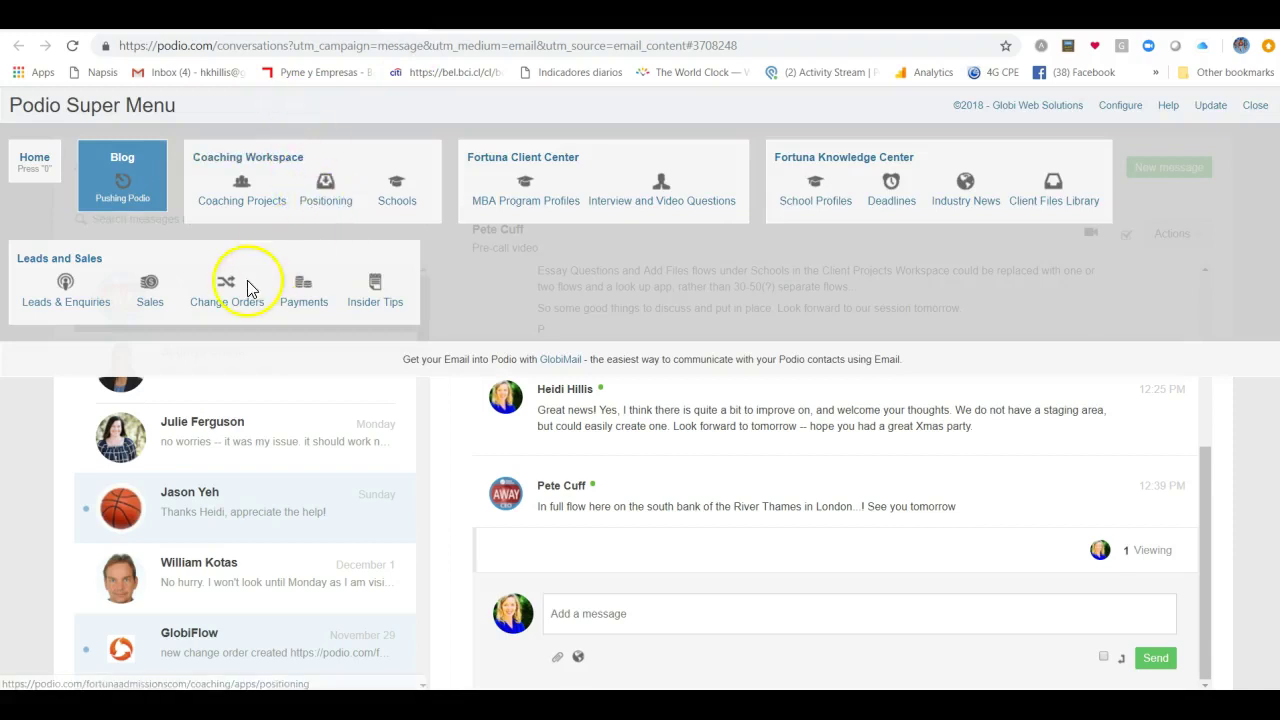
pyautogui.click(146, 308)
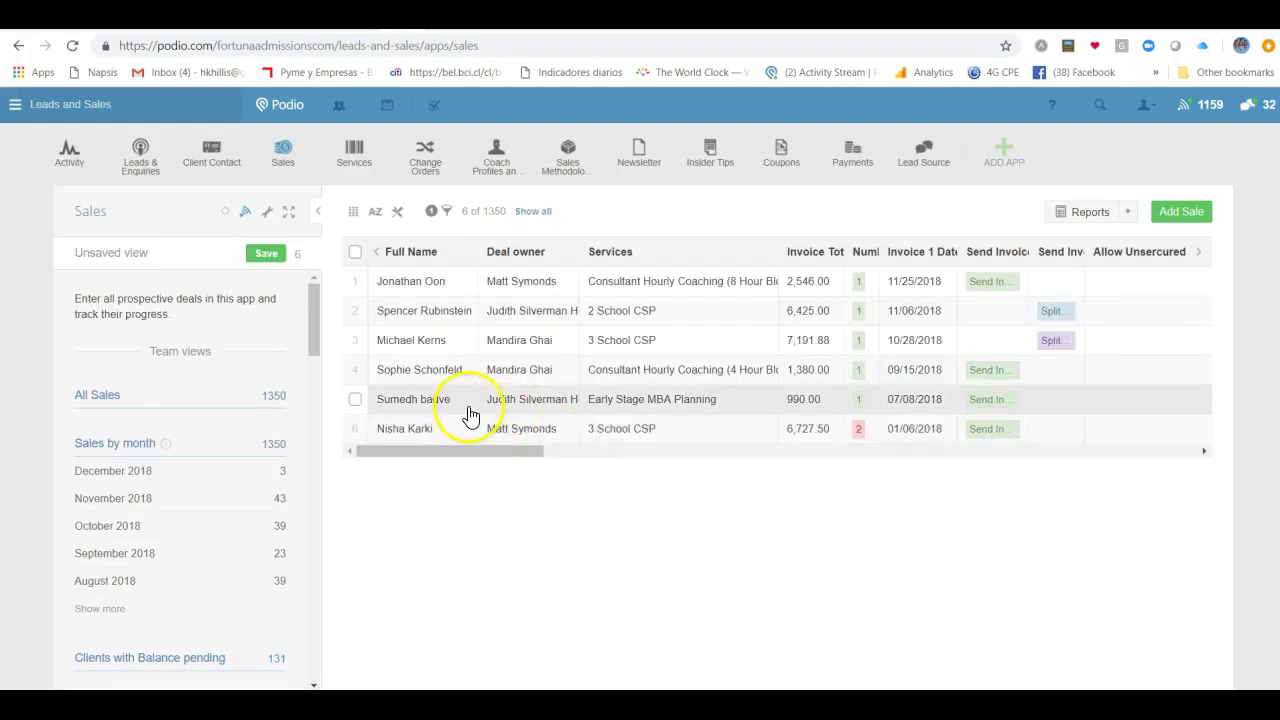
pyautogui.click(430, 346)
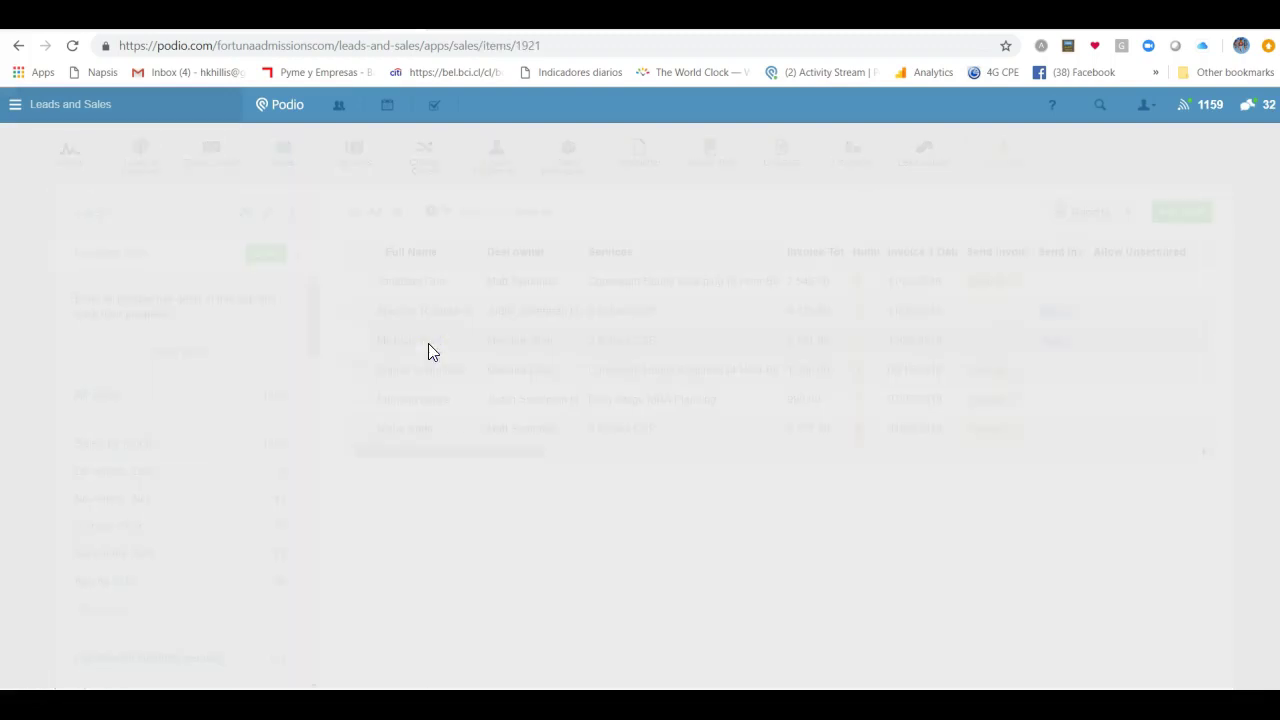
pyautogui.scroll(-10, 531, 426)
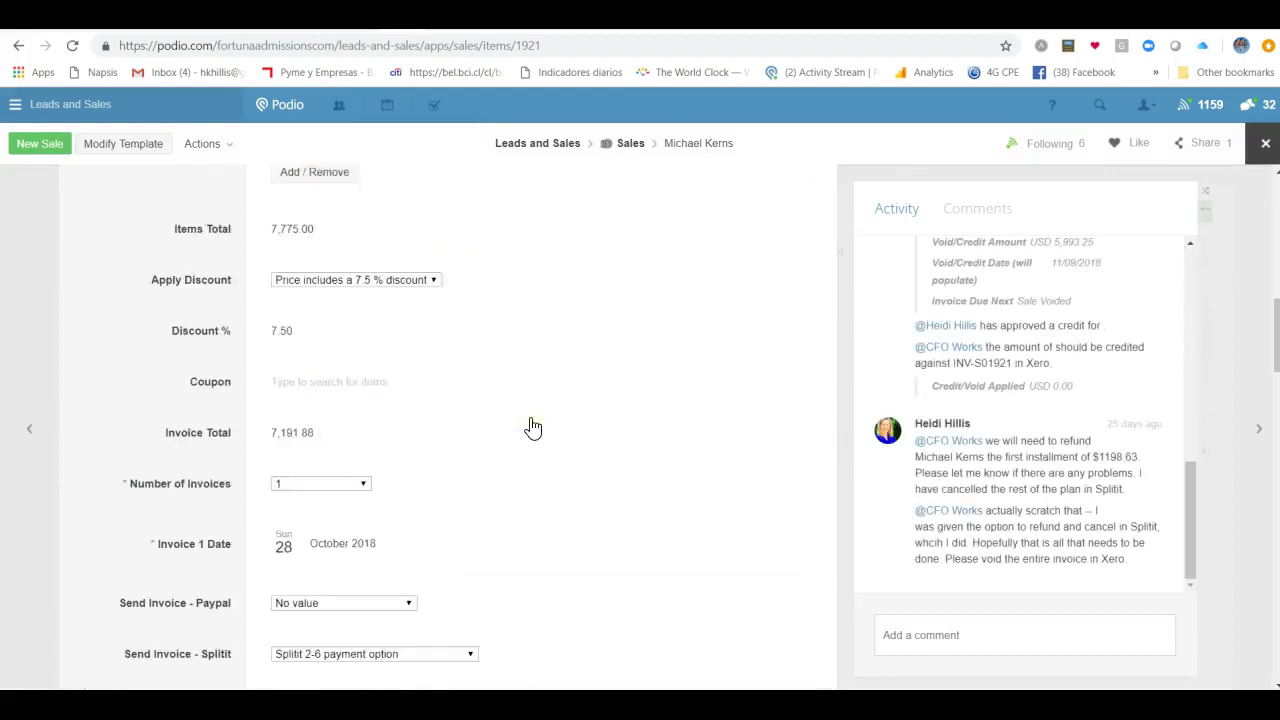
pyautogui.scroll(-2, 531, 426)
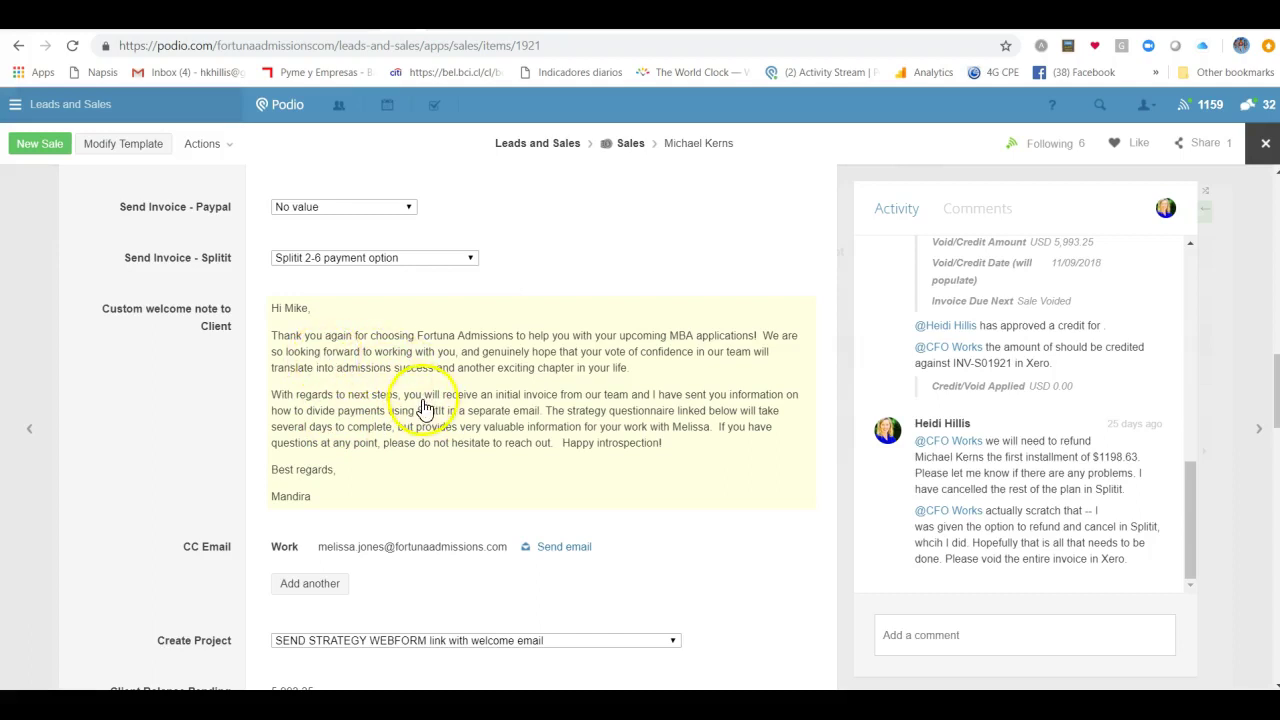
pyautogui.click(400, 432)
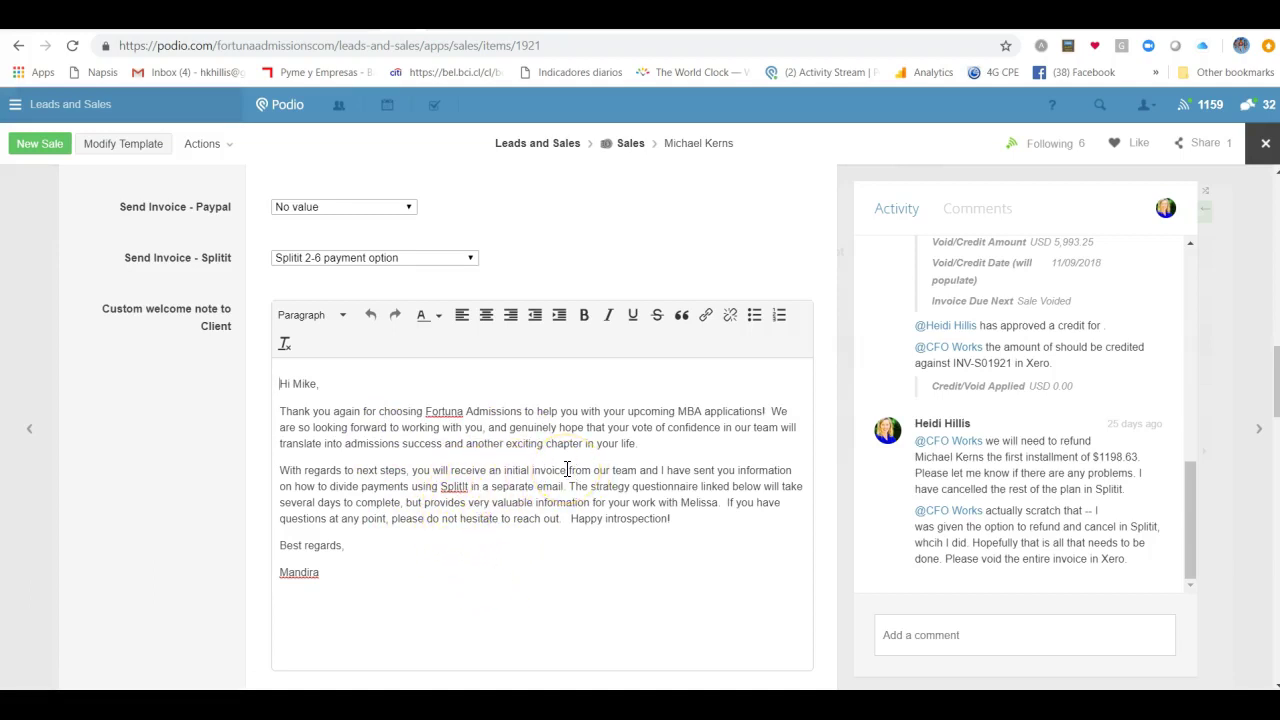
pyautogui.click(468, 484)
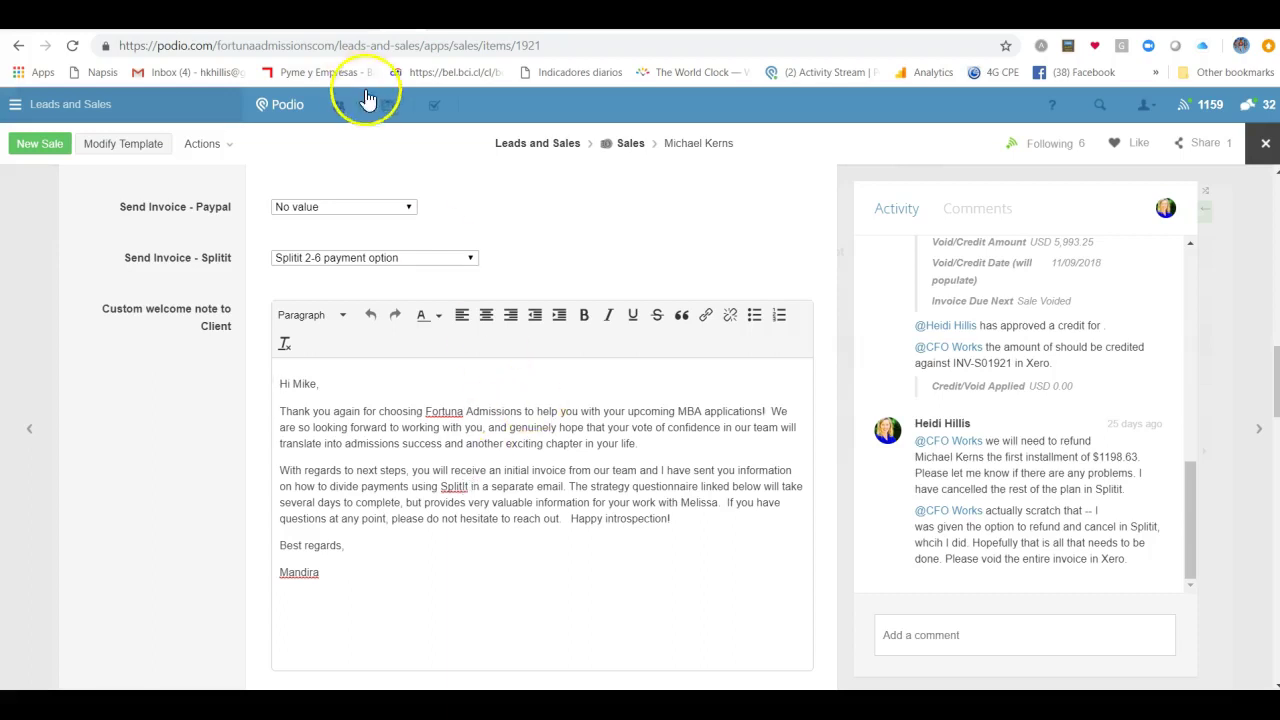
# Open the "How Splitit works" item in the Sales Methodology and Materials app of Leads and Sales and look through it
pyautogui.click(688, 16)
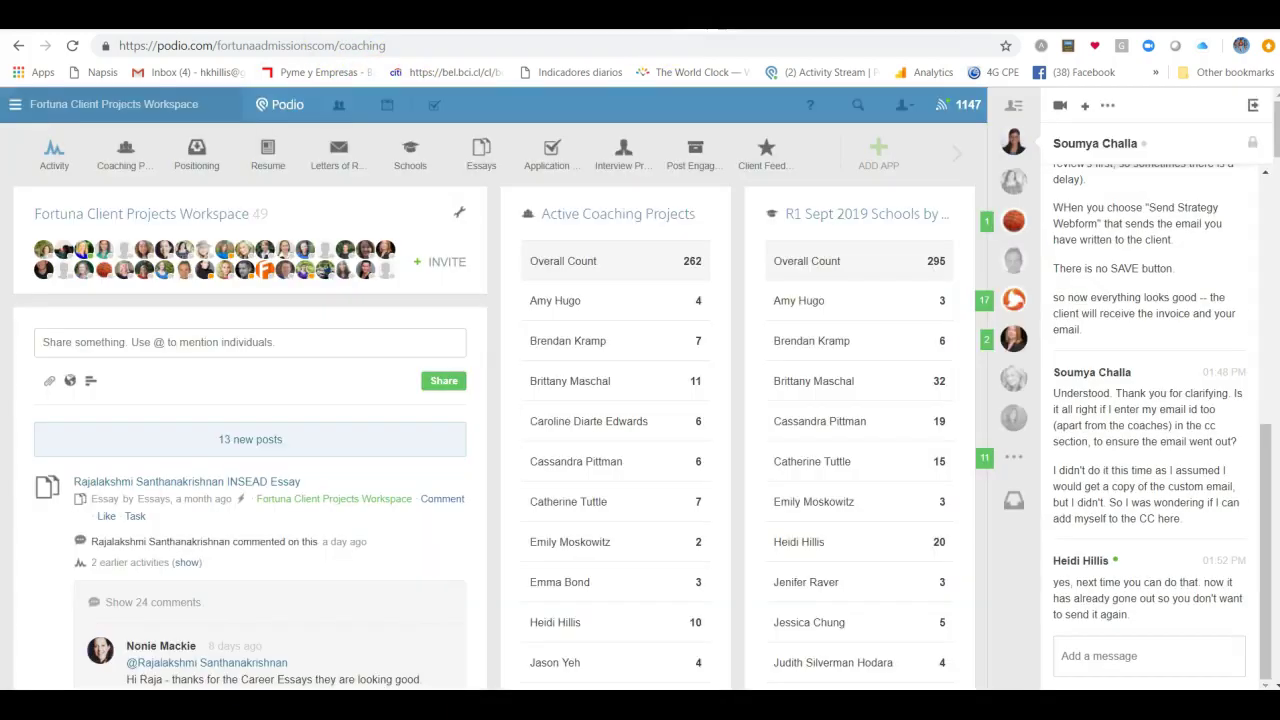
pyautogui.click(274, 115)
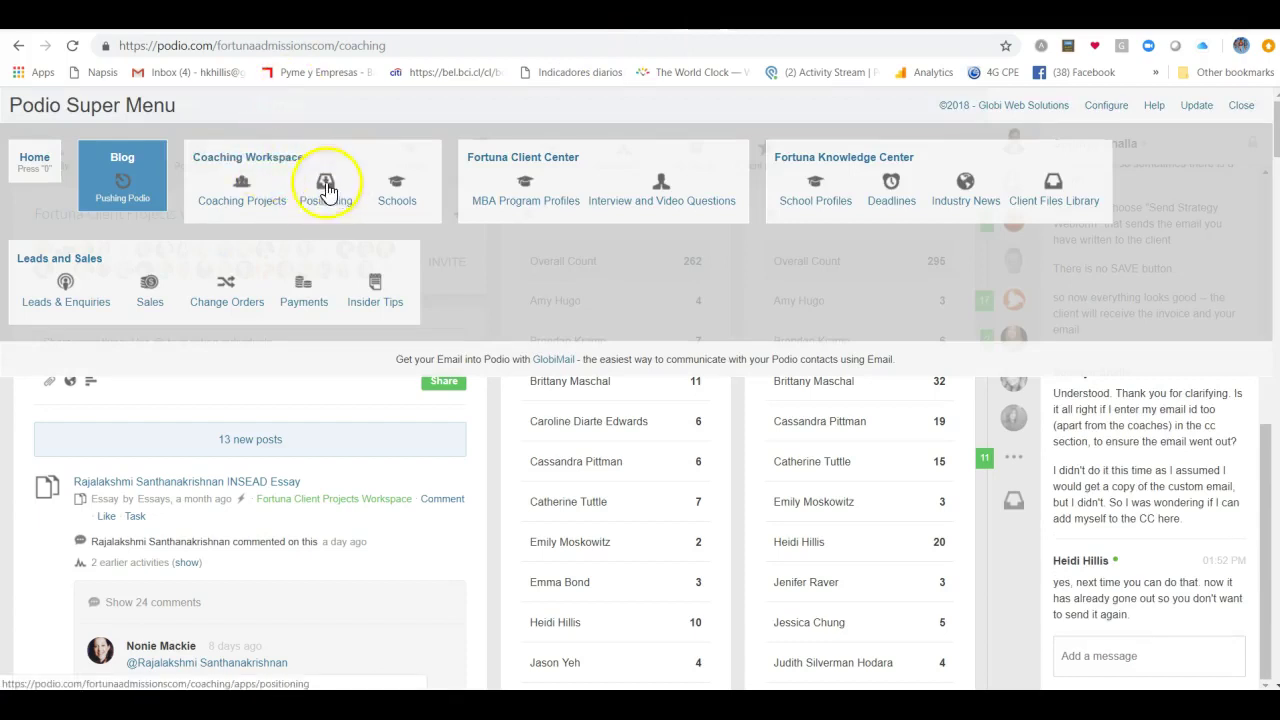
pyautogui.click(91, 268)
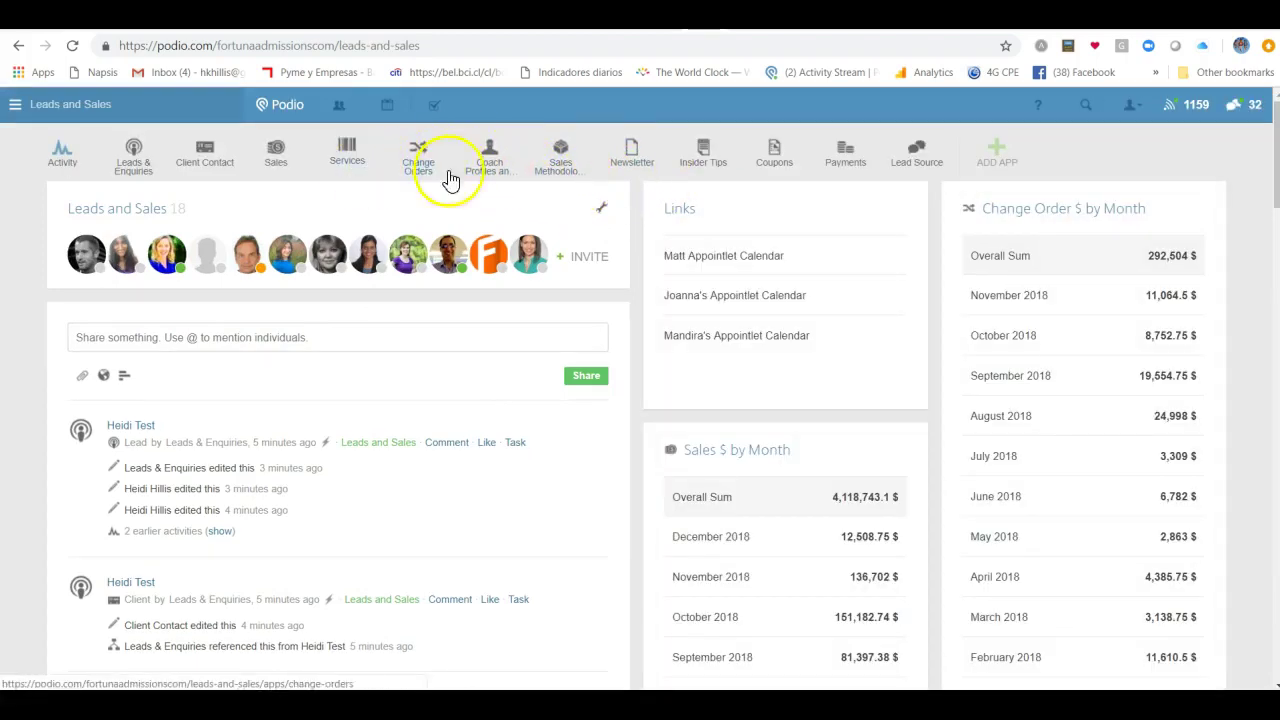
pyautogui.click(546, 162)
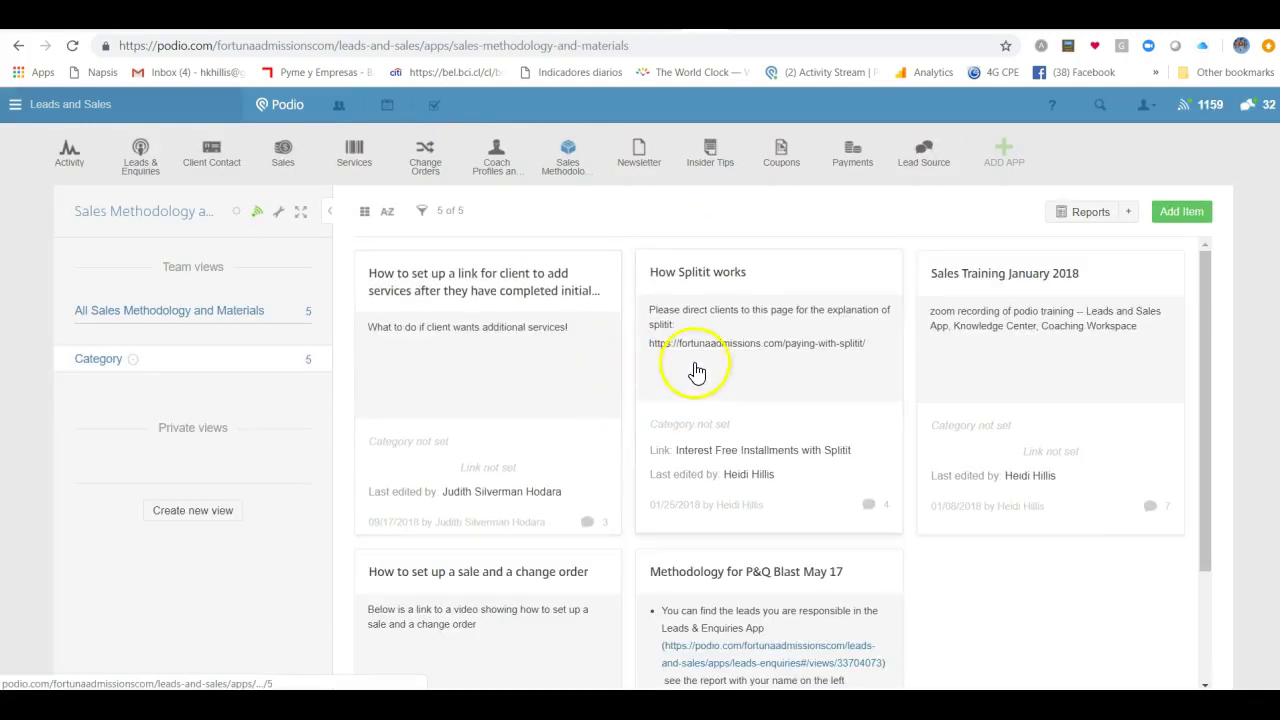
pyautogui.click(705, 361)
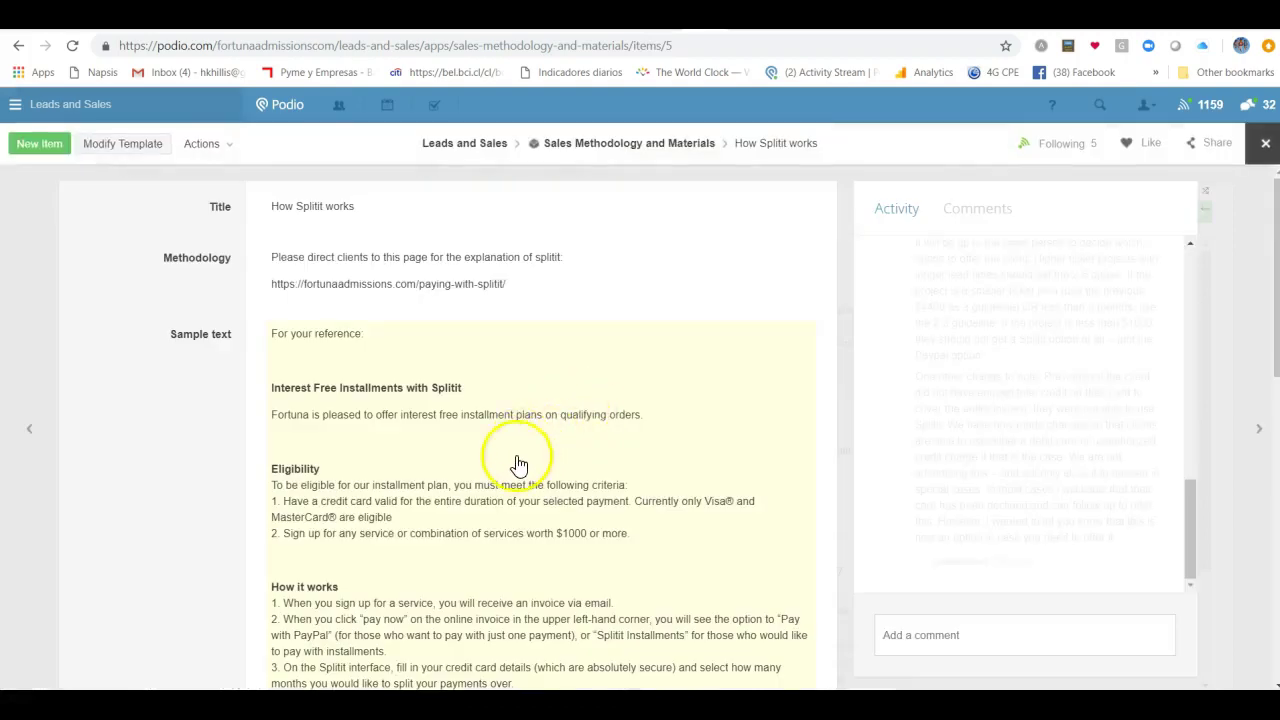
pyautogui.scroll(-3, 517, 463)
pyautogui.scroll(3, 466, 545)
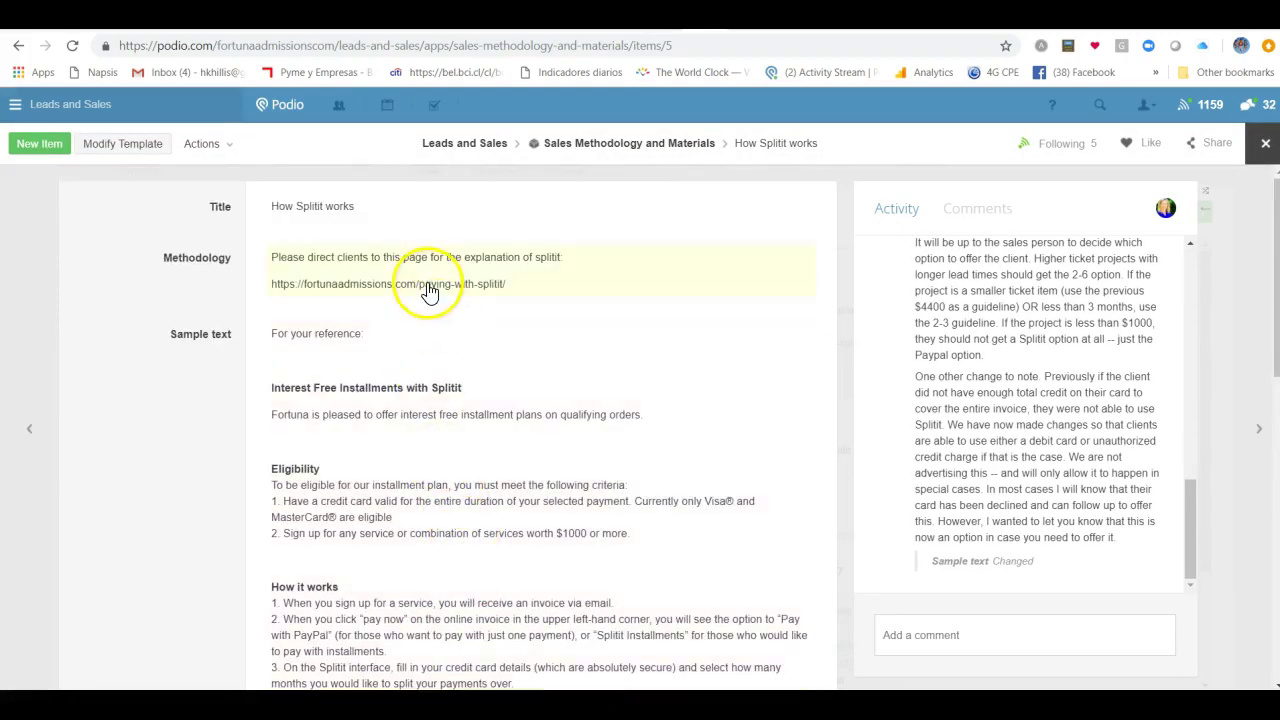
pyautogui.click(428, 288)
pyautogui.moveTo(539, 366); pyautogui.dragTo(257, 357)
pyautogui.hotkey('ctrl', 'c')
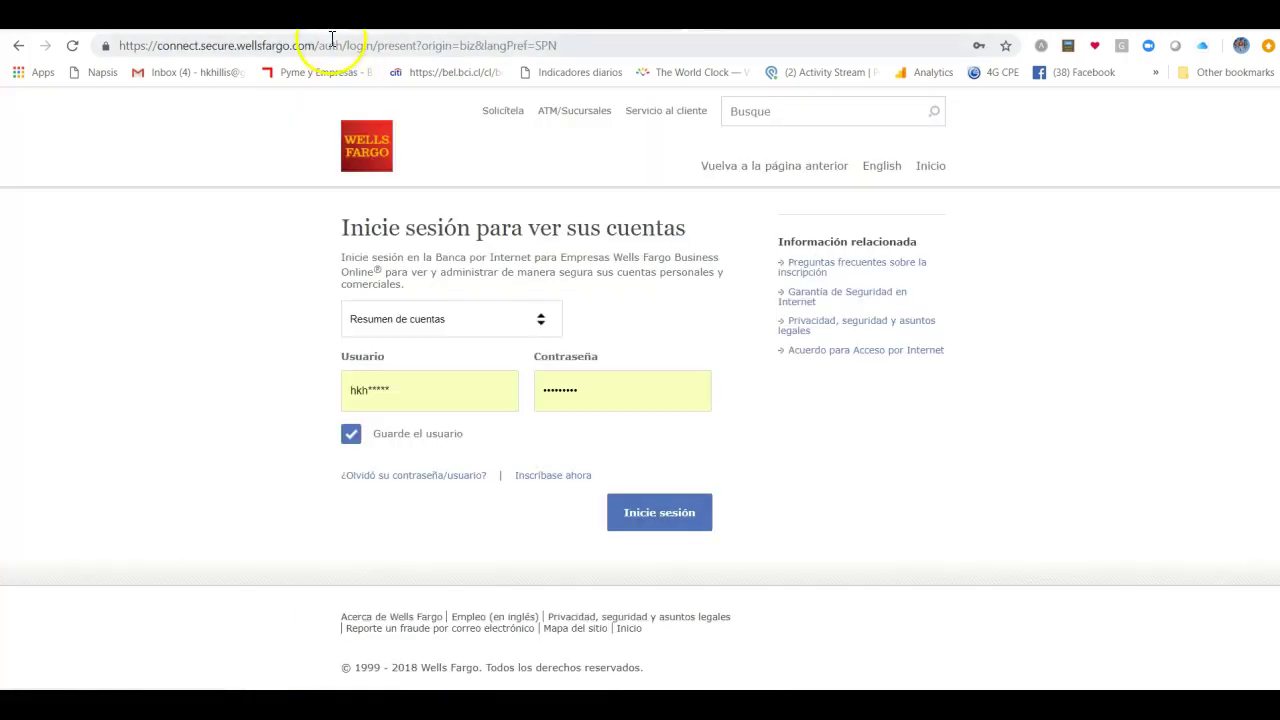
pyautogui.click(332, 44)
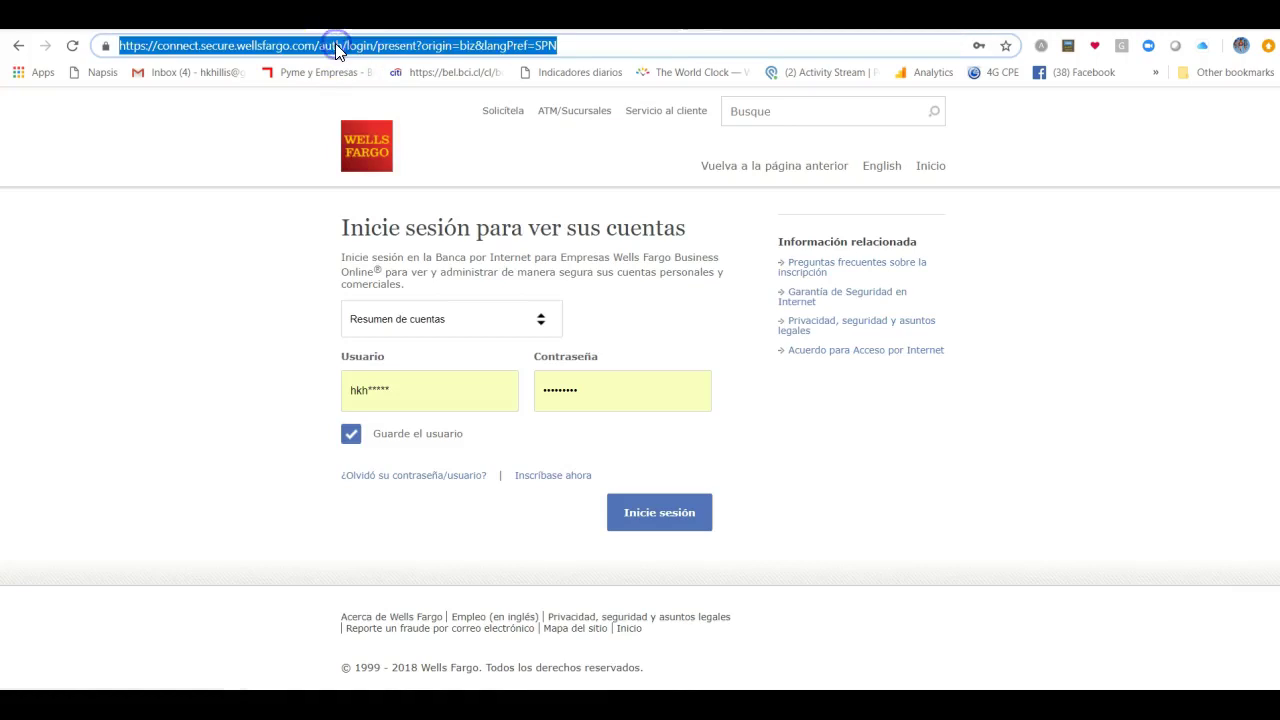
pyautogui.hotkey('ctrl', 'v')
pyautogui.press('Return')
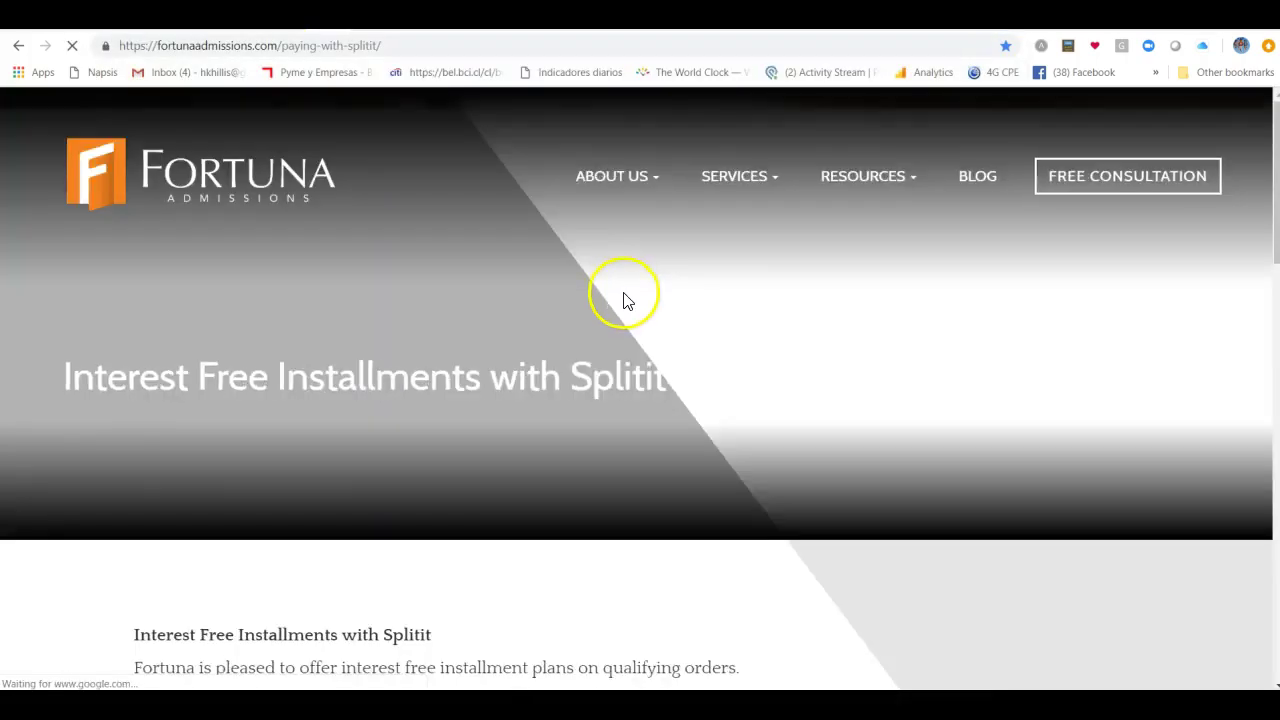
pyautogui.scroll(-5, 623, 300)
pyautogui.scroll(-3, 623, 300)
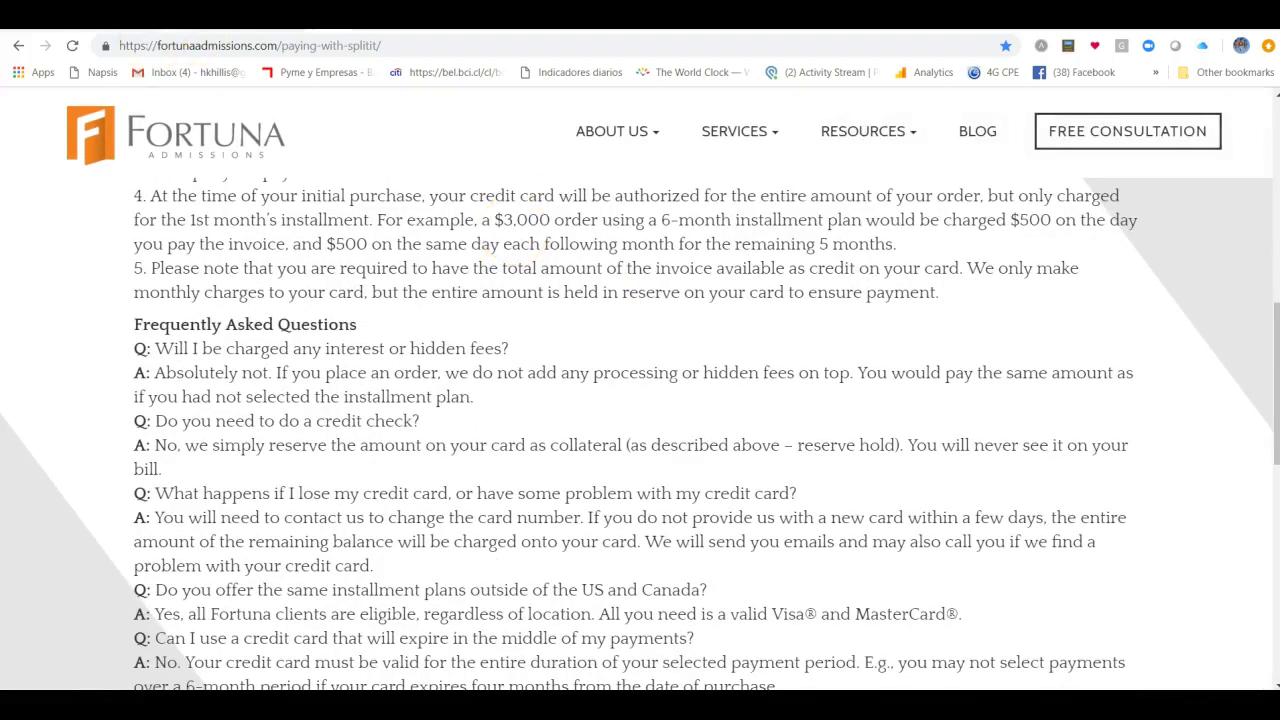
# Copy the whole welcome note from the existing client's sale into the test sale's custom welcome note
pyautogui.hotkey('ctrl', 'Tab')
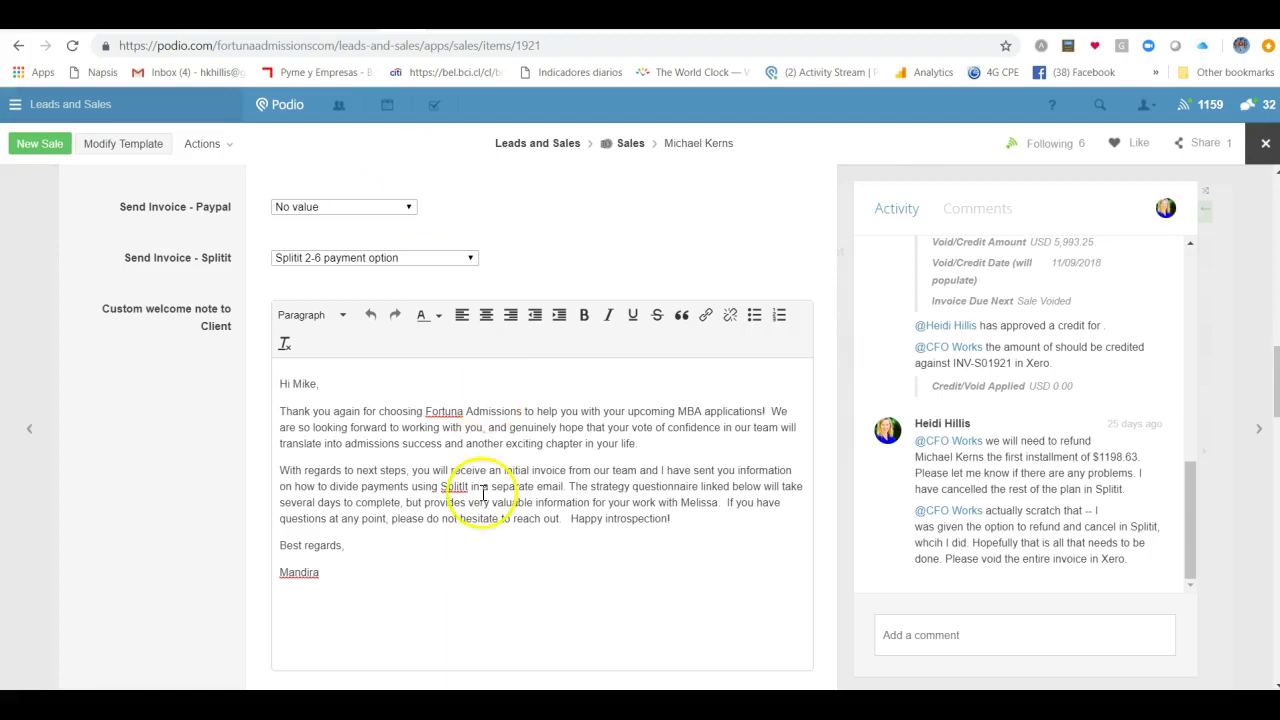
pyautogui.moveTo(356, 571); pyautogui.dragTo(276, 381)
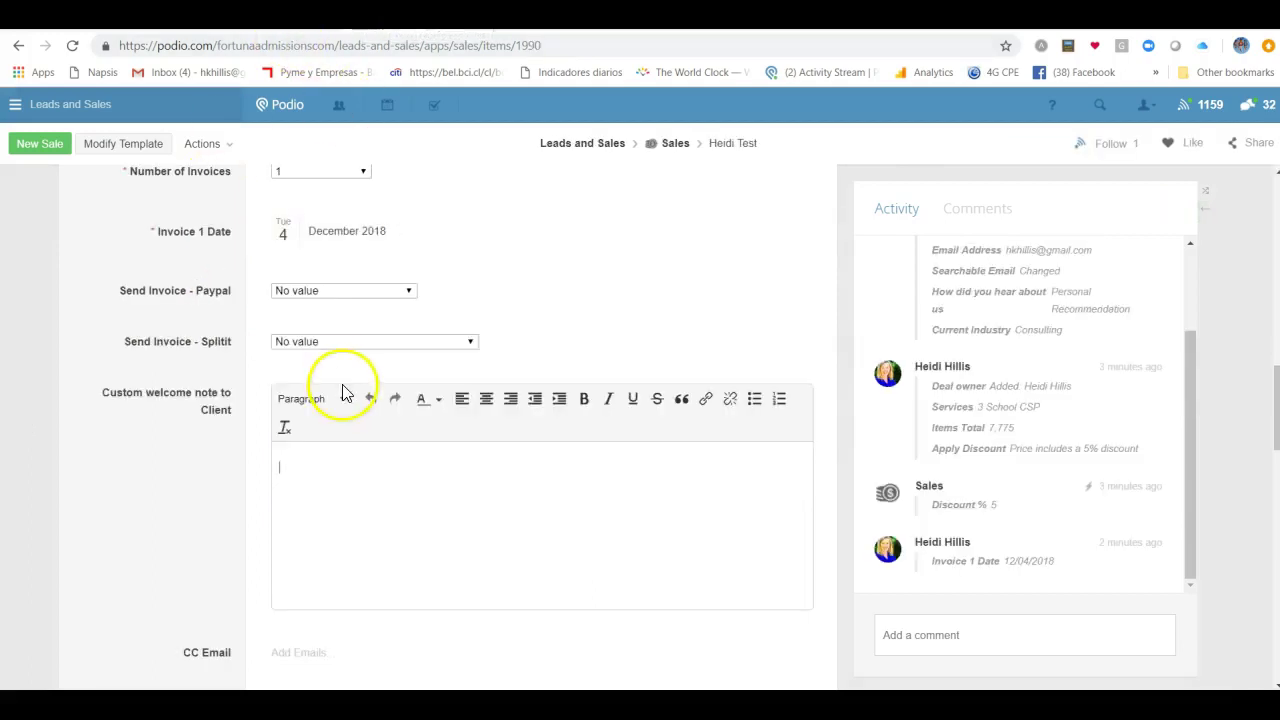
pyautogui.click(342, 457)
pyautogui.write('Hi Mike, Thank you again for choosing Fortuna Admissions to help you with your upcoming MBA applications!  We are so looking forward to working with you, and genuinely hope that your vote of confidence in our team will translate into admissions success and another exciting chapter in your life. With regards to next steps, you will receive an initial invoice from our team and I have sent you information on how to divide payments using SplitIt in a separate email. The strategy questionnaire linked below will take several days to complete, but provides very valuable information for your work with Melissa.  If you have questions at any point, please do not hesitate to reach out.   Happy introspection! Best regards, Mandira')
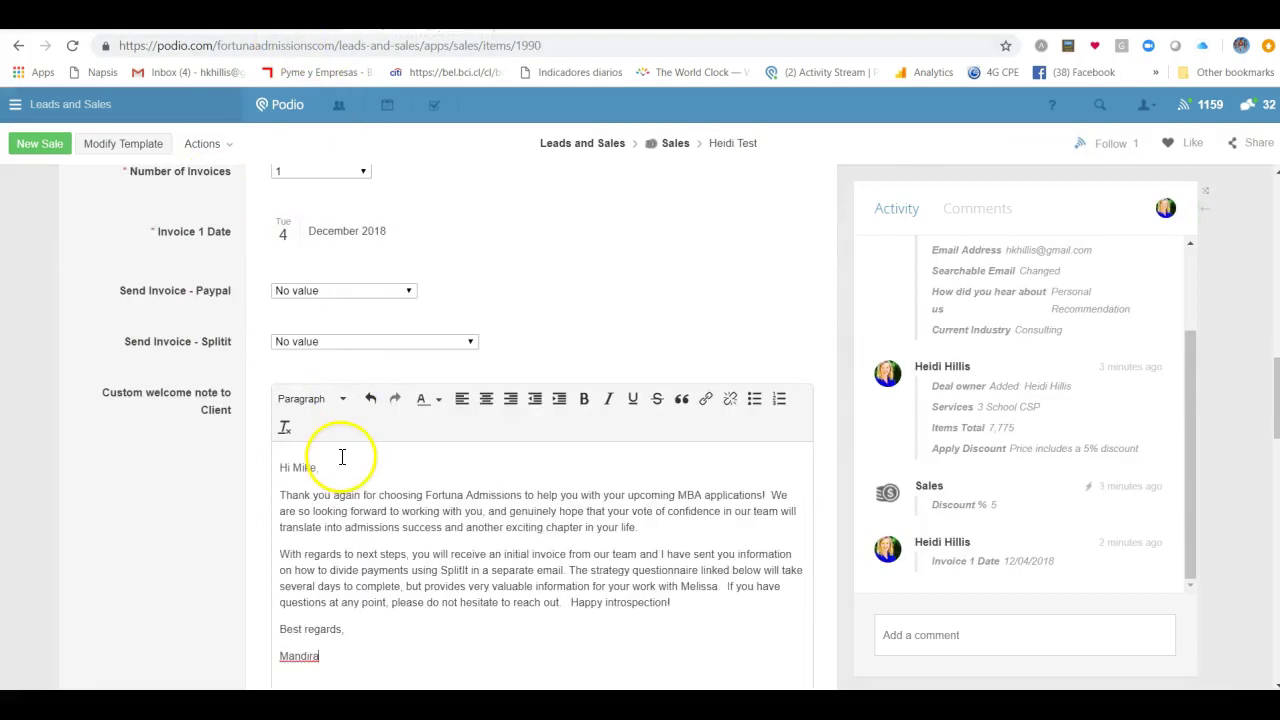
# Review and save the test sale's welcome note, and open the CC Email field for entry
pyautogui.scroll(-3, 342, 470)
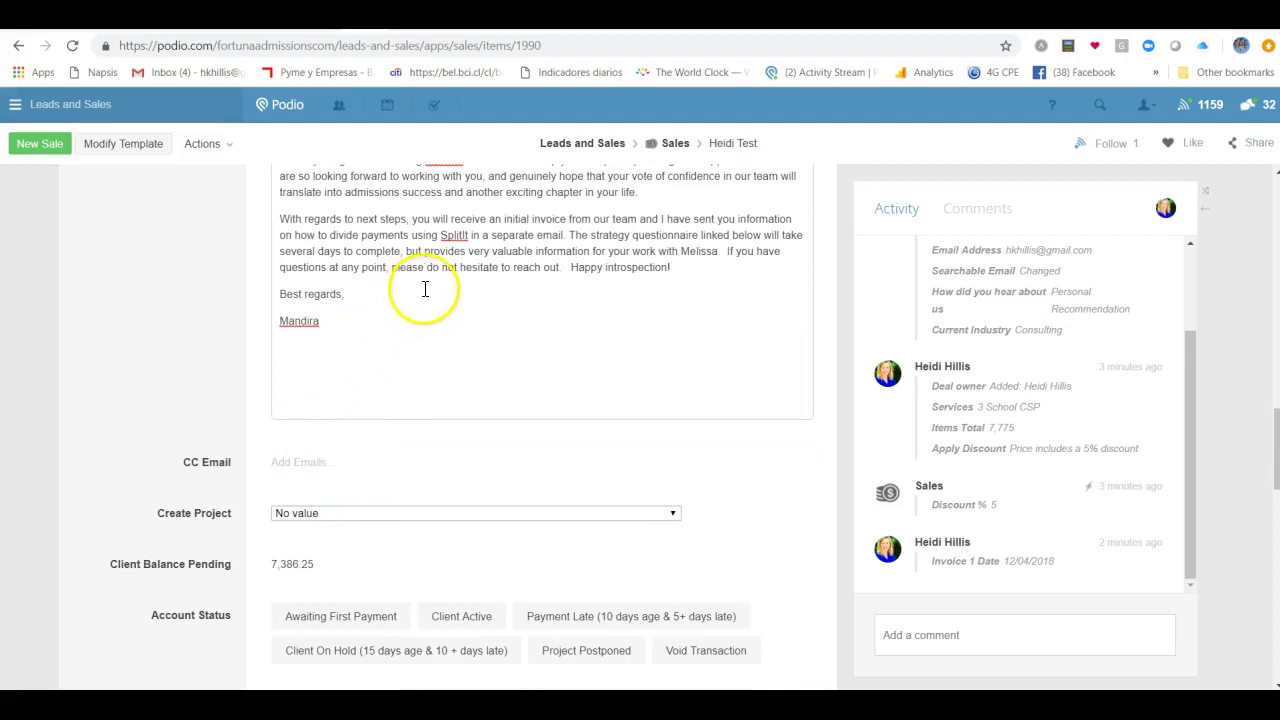
pyautogui.scroll(1, 446, 288)
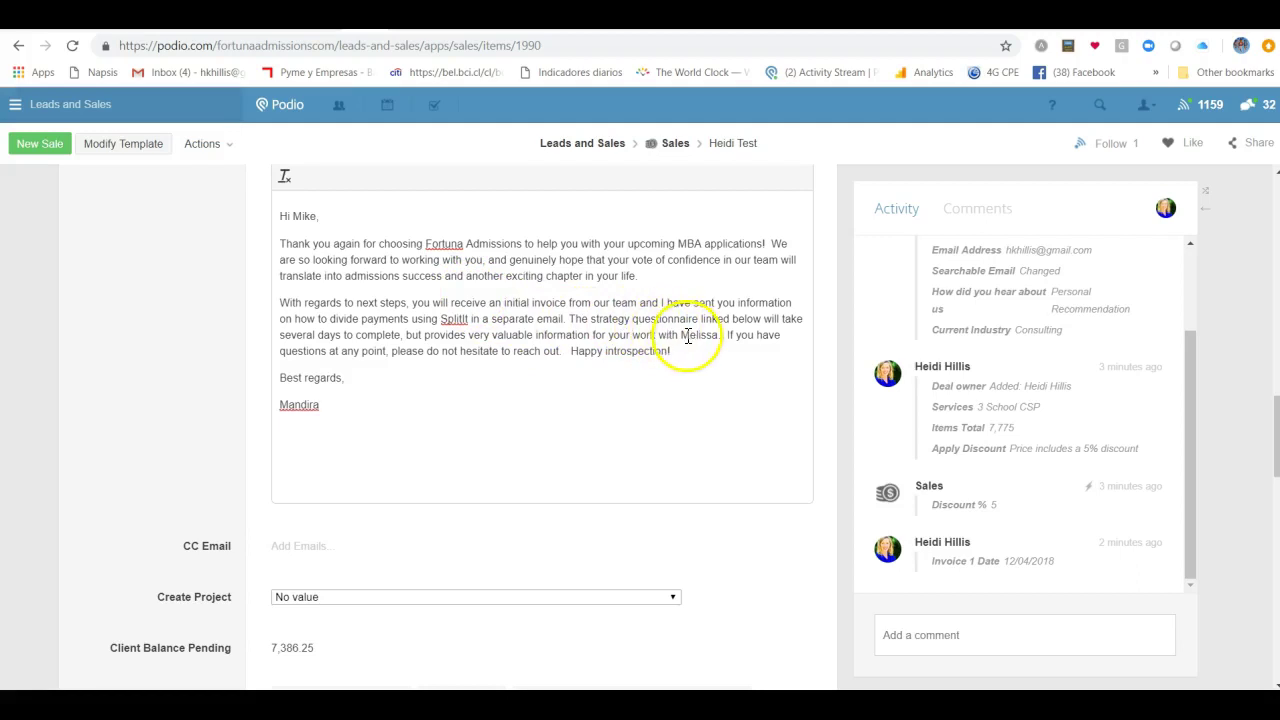
pyautogui.click(337, 549)
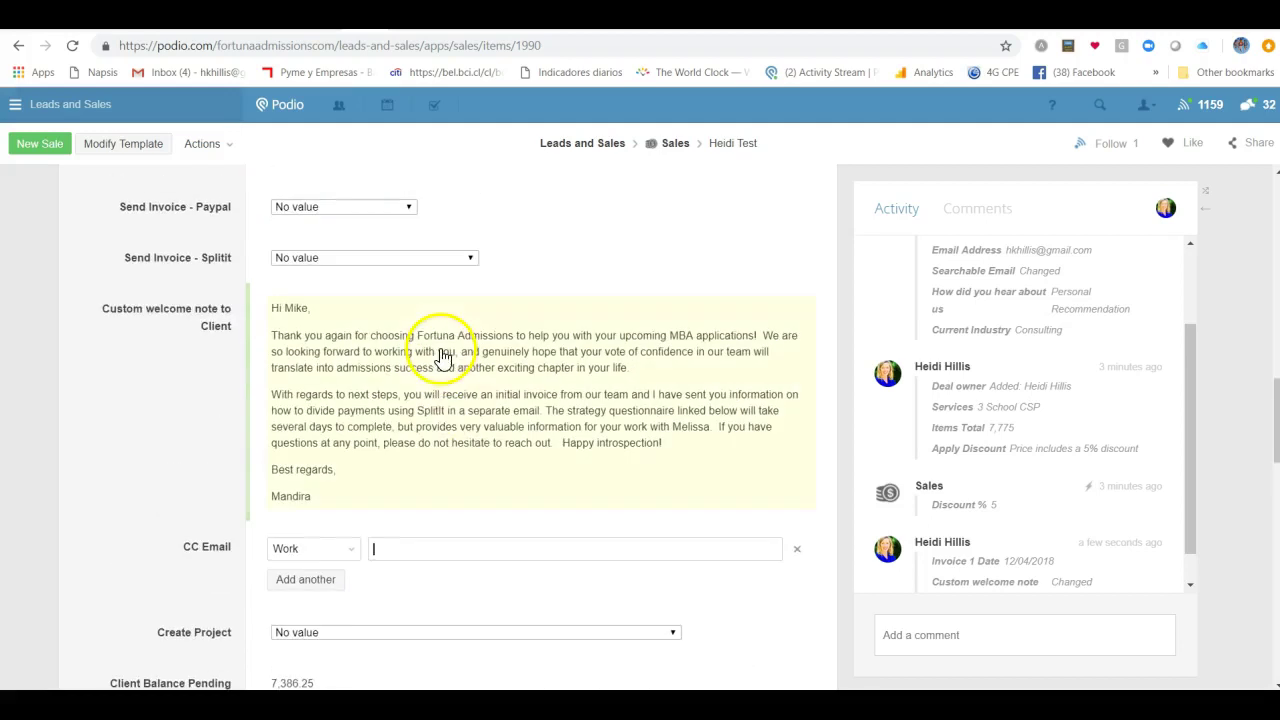
pyautogui.click(184, 385)
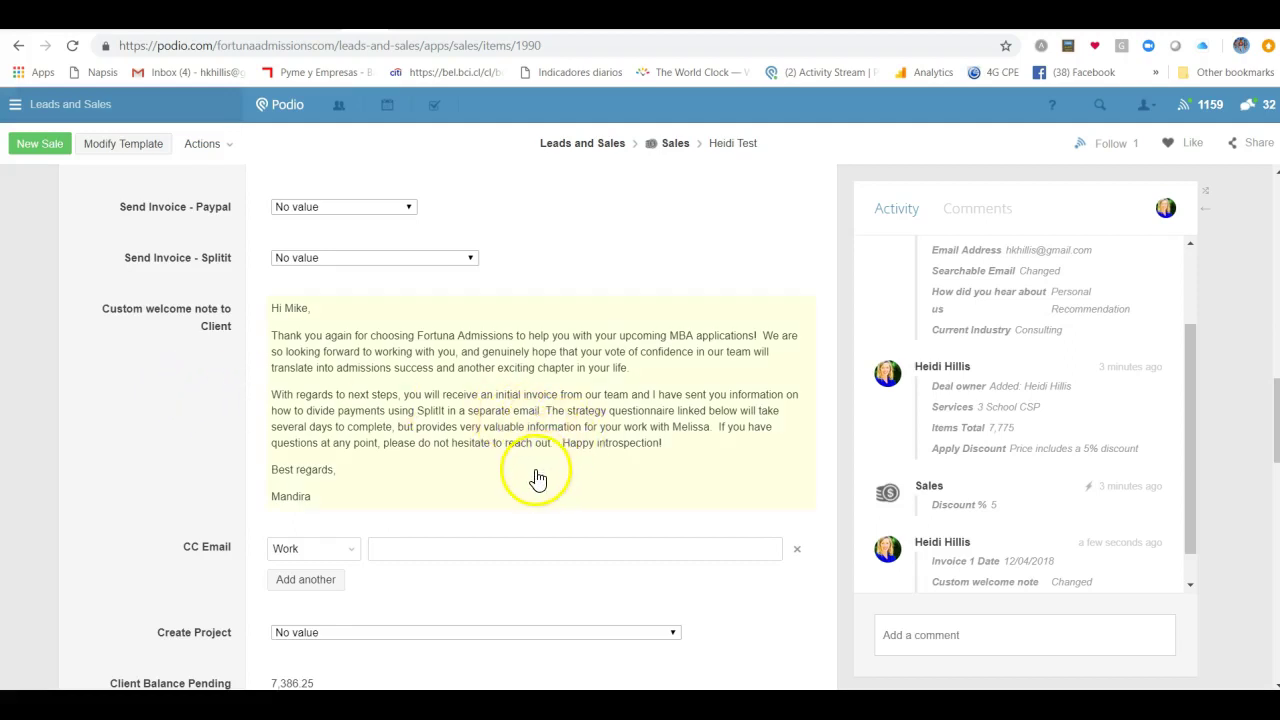
# Leave CC Email empty and examine the Create Project options for sending the strategy webform or welcome email, without choosing one
pyautogui.scroll(-1, 537, 478)
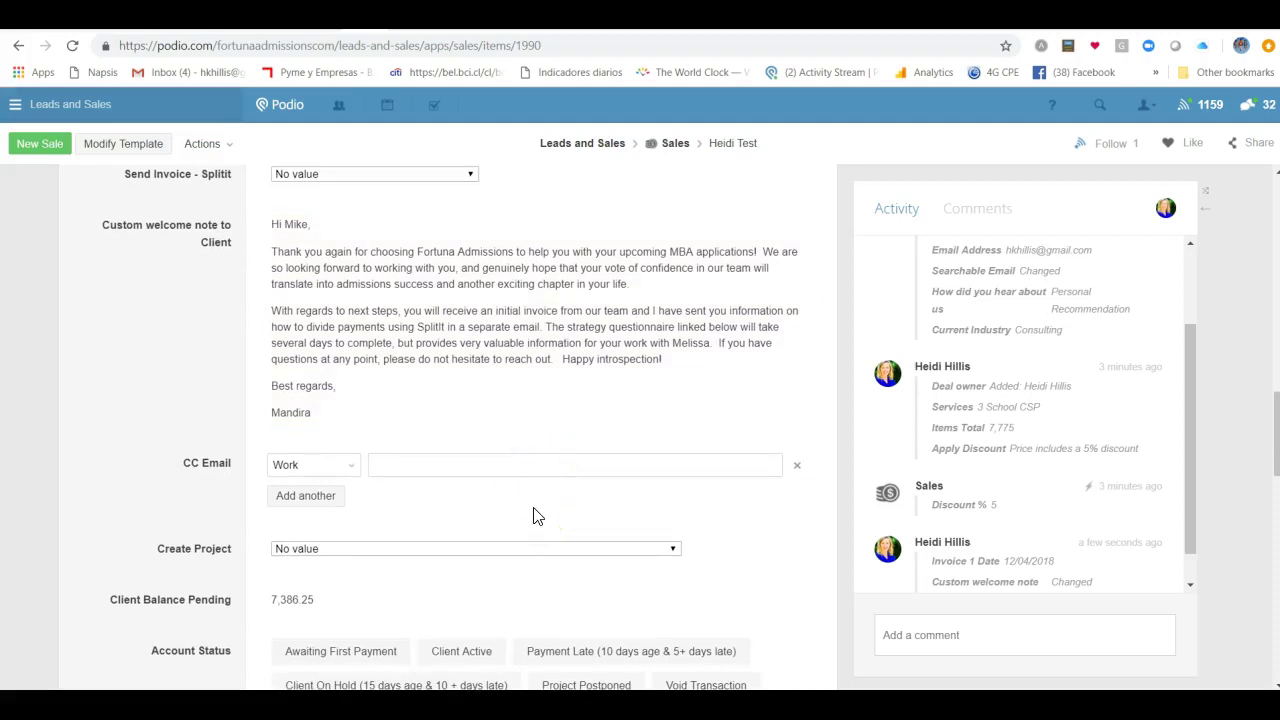
pyautogui.scroll(-1, 533, 513)
pyautogui.click(457, 466)
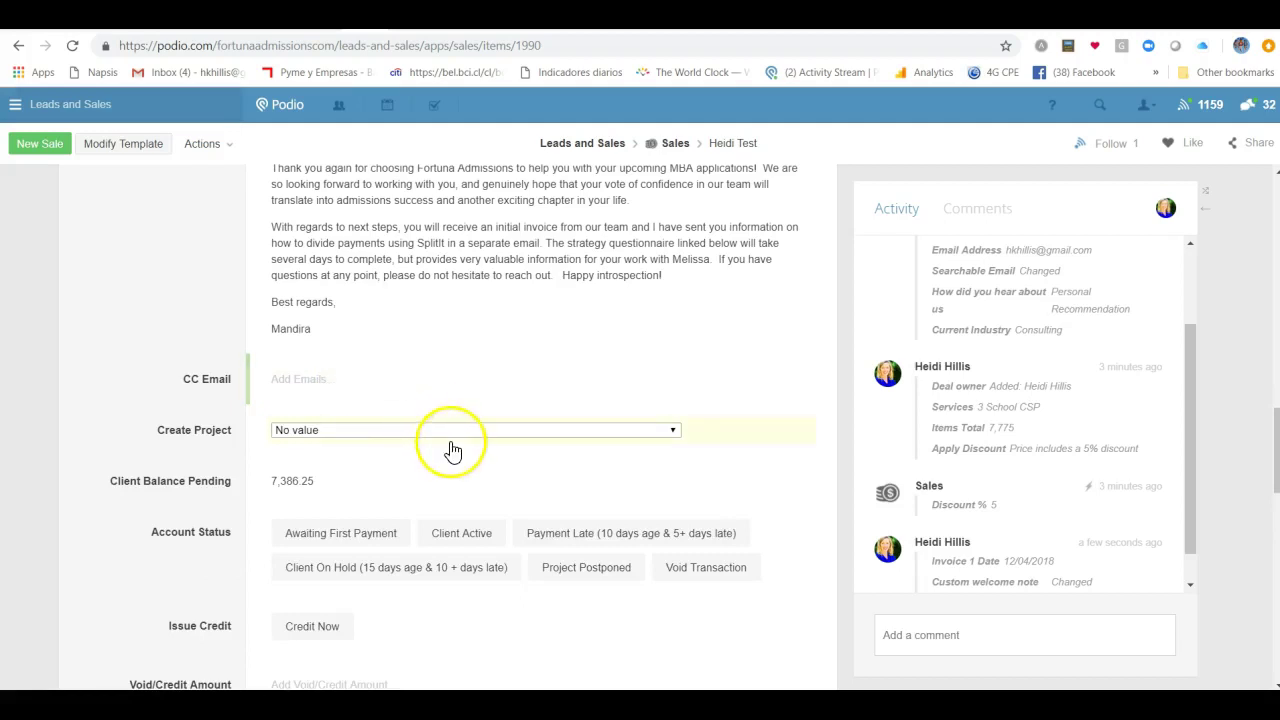
pyautogui.click(446, 430)
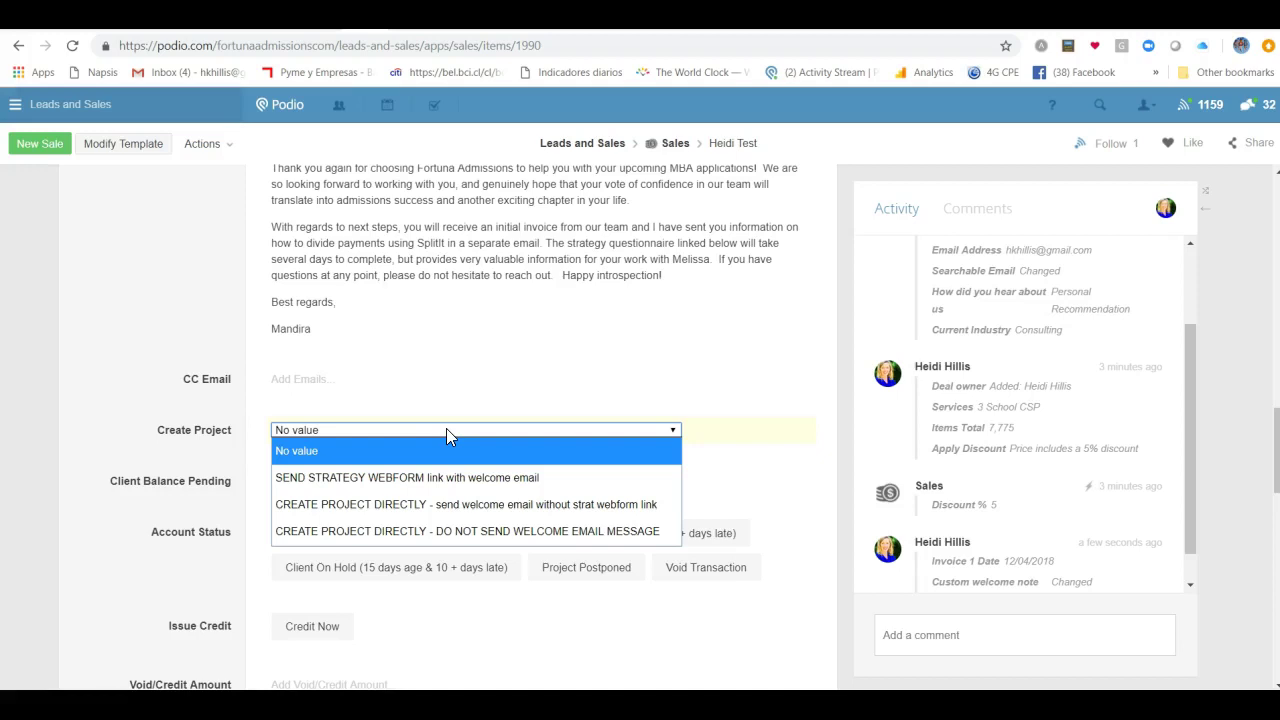
pyautogui.click(448, 255)
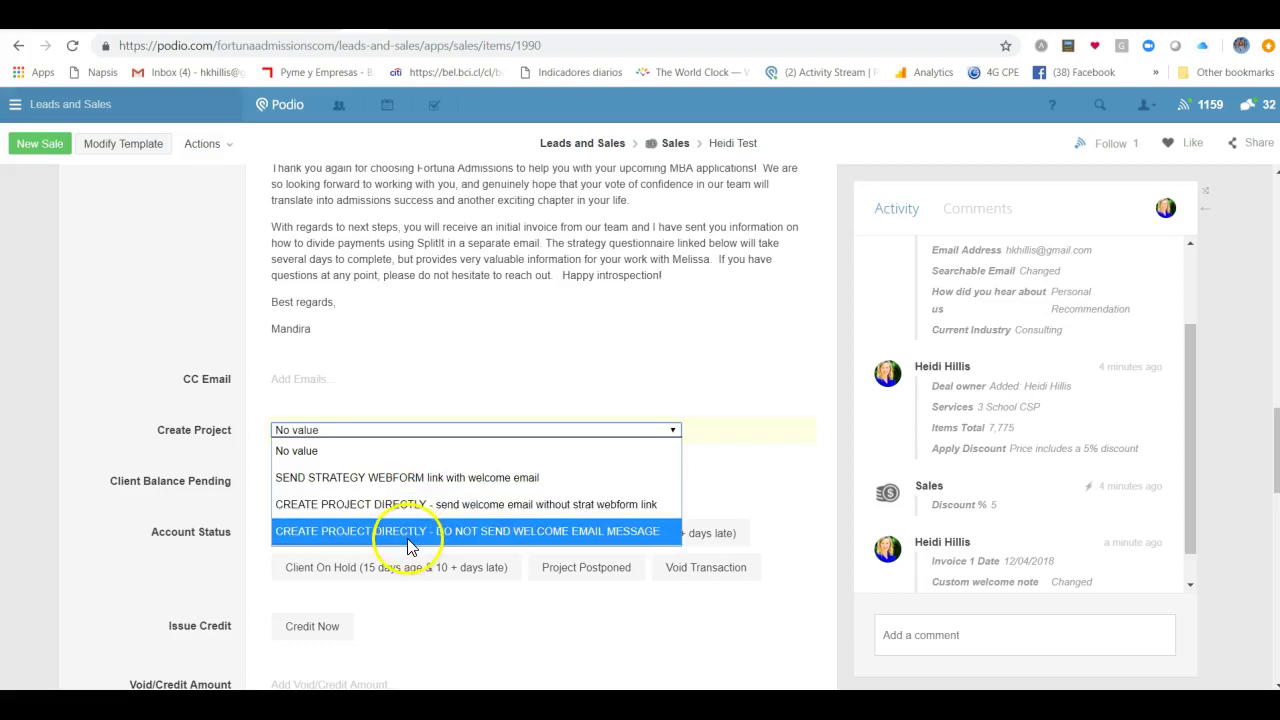
pyautogui.click(470, 477)
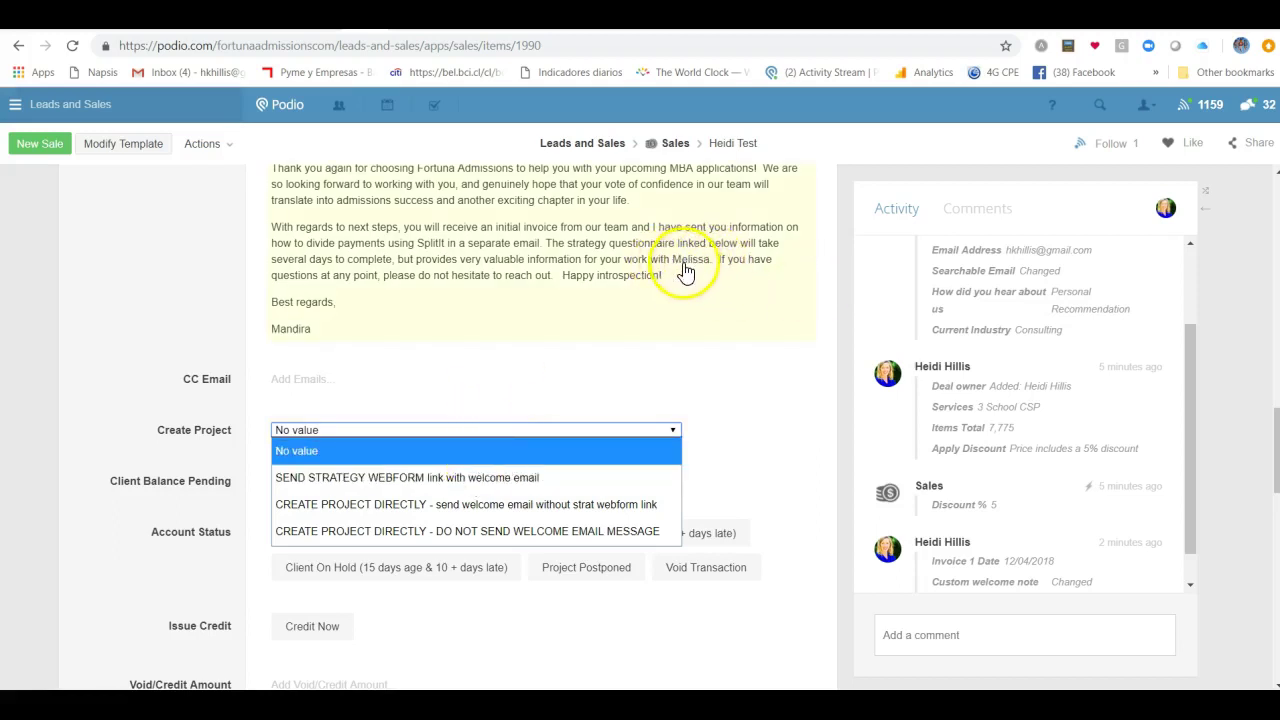
pyautogui.click(219, 330)
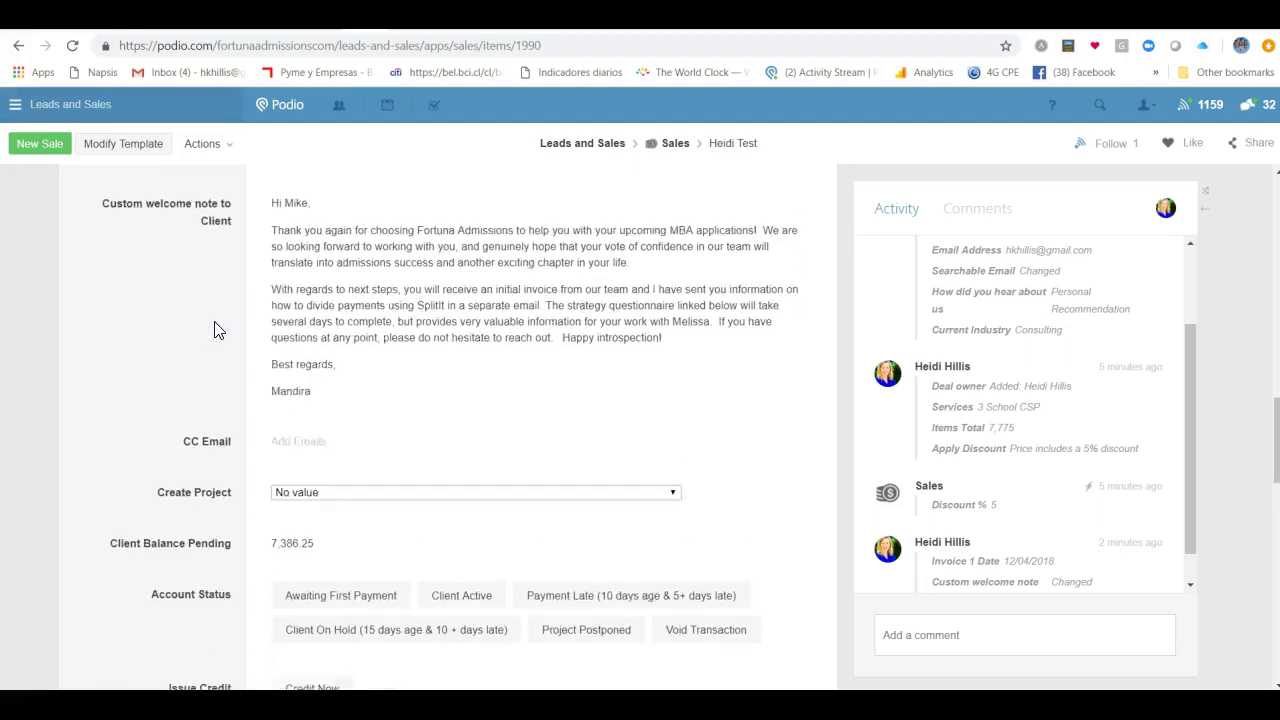
# Examine the Send Invoice - Splitit payment options on the test sale and leave the field at No value
pyautogui.scroll(-1, 219, 330)
pyautogui.scroll(-1, 219, 330)
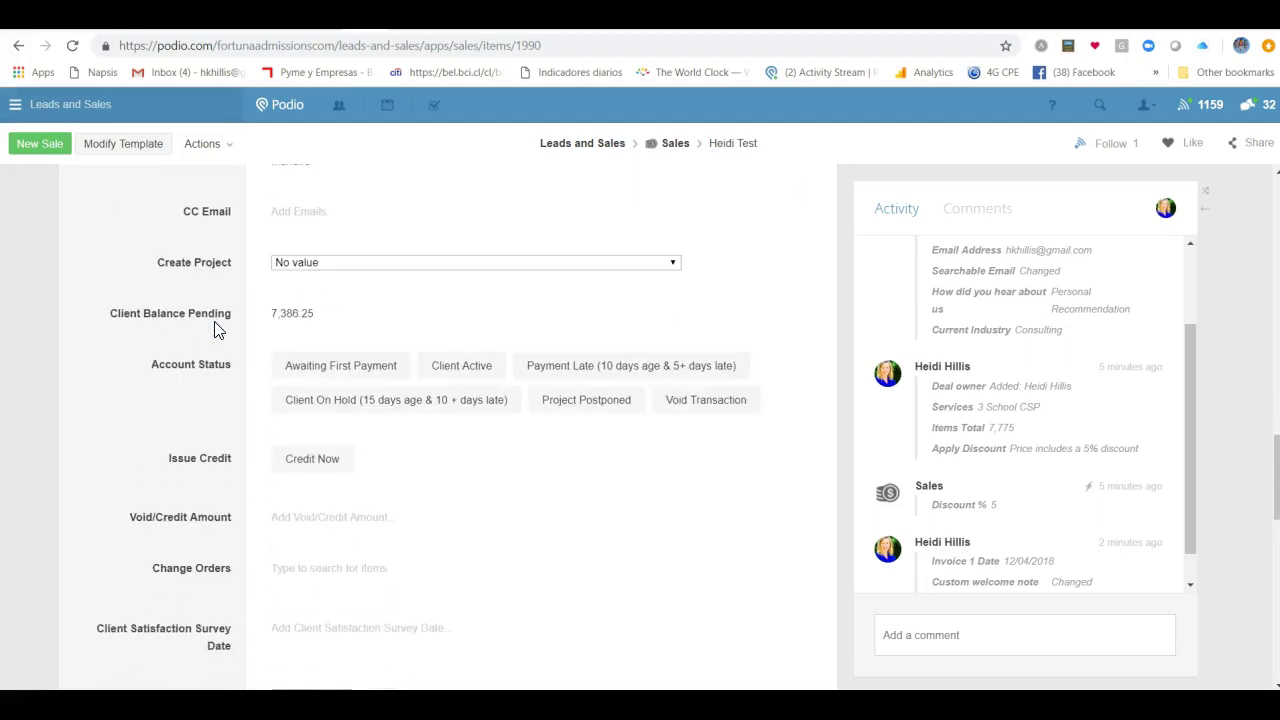
pyautogui.scroll(-1, 219, 330)
pyautogui.scroll(6, 300, 243)
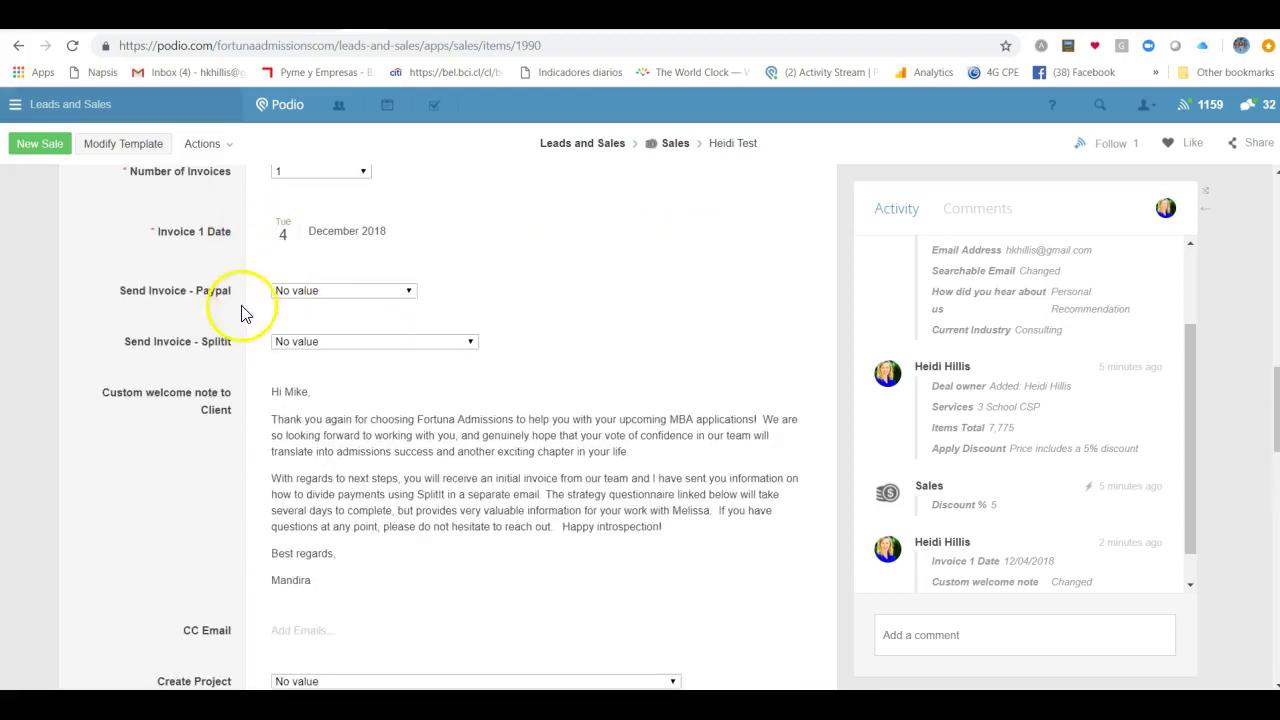
pyautogui.scroll(-1, 250, 277)
pyautogui.click(292, 259)
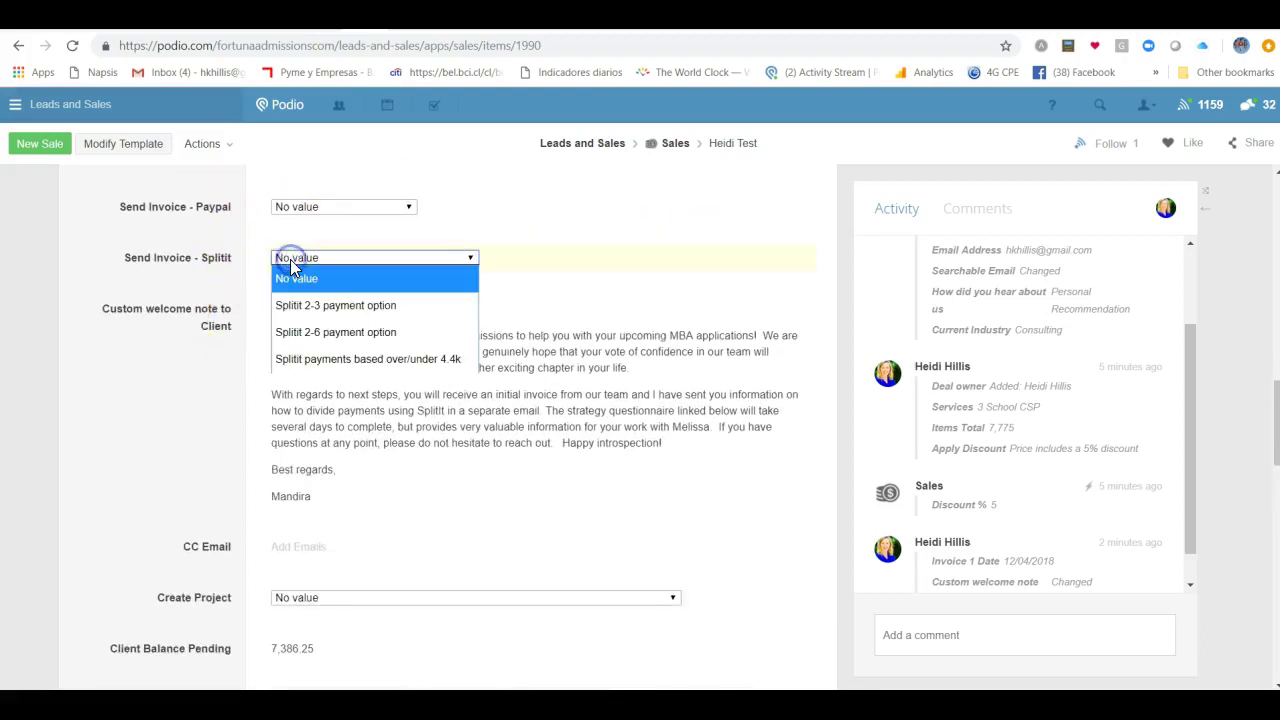
pyautogui.click(186, 284)
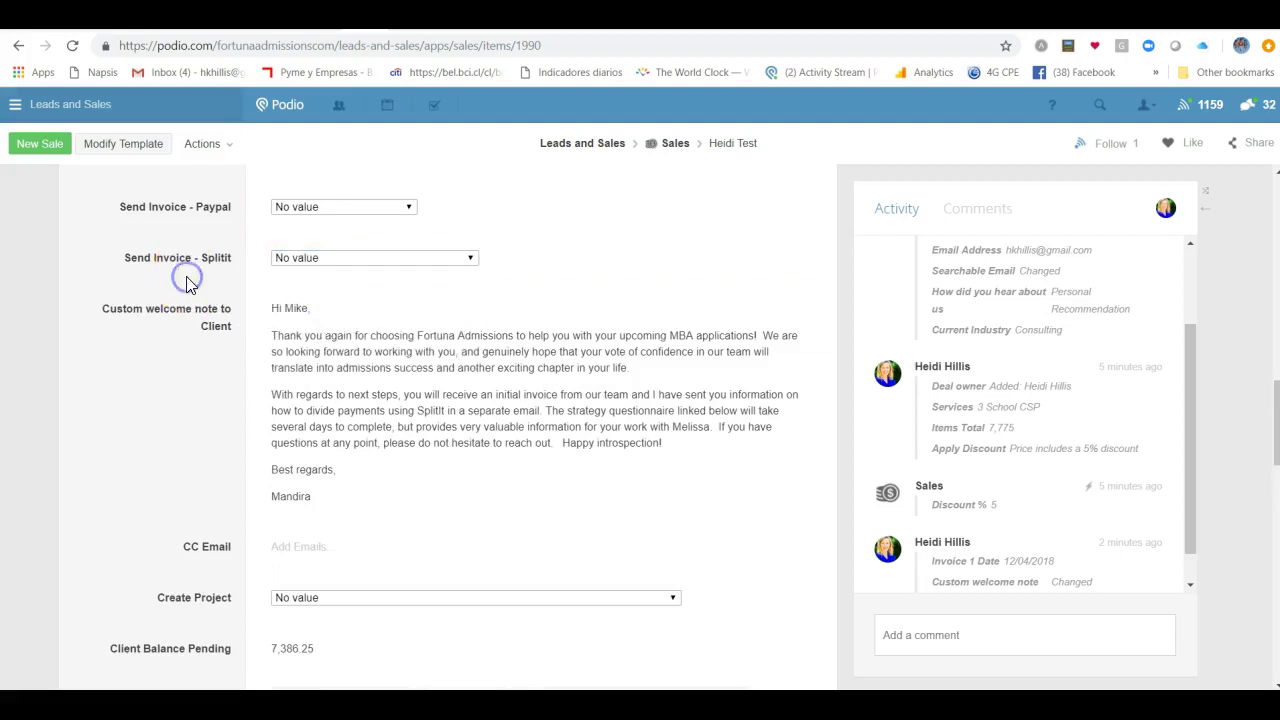
# Look through the test sale's remaining fields from Account Status and Issue Credit to Installment Plan Number, and return to the Sale ID
pyautogui.scroll(-3, 188, 286)
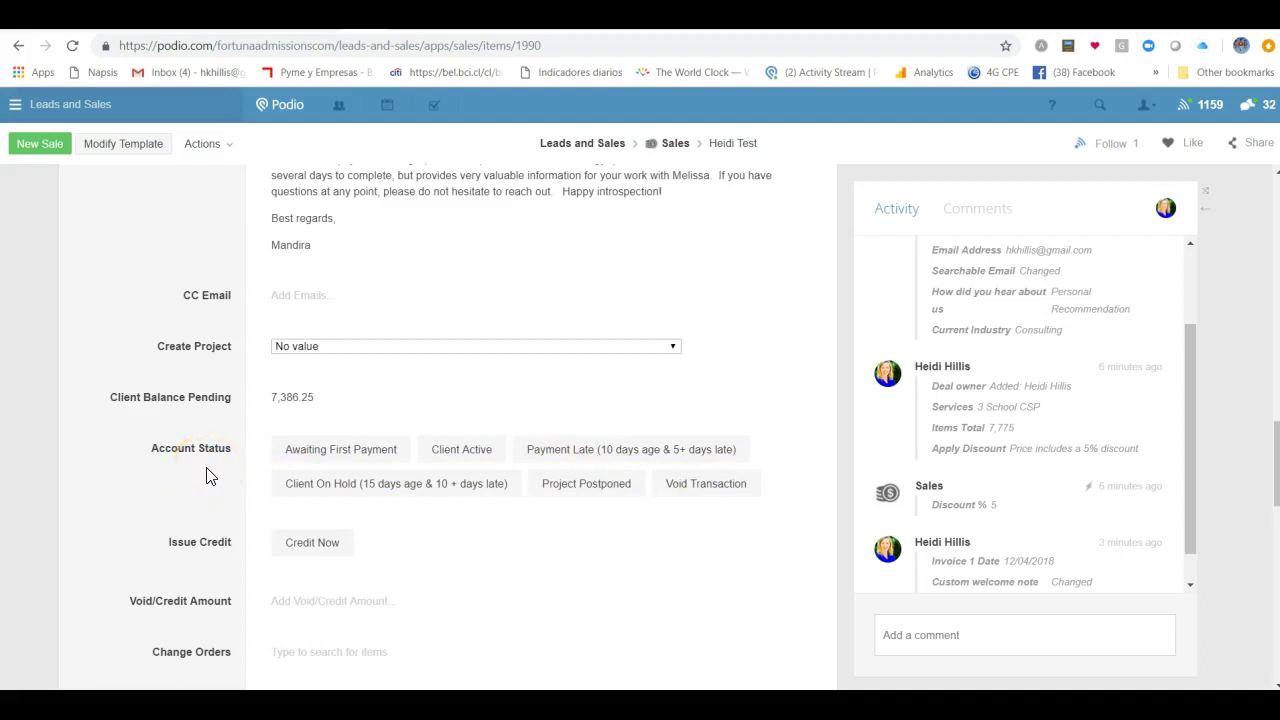
pyautogui.click(304, 461)
pyautogui.scroll(-3, 222, 468)
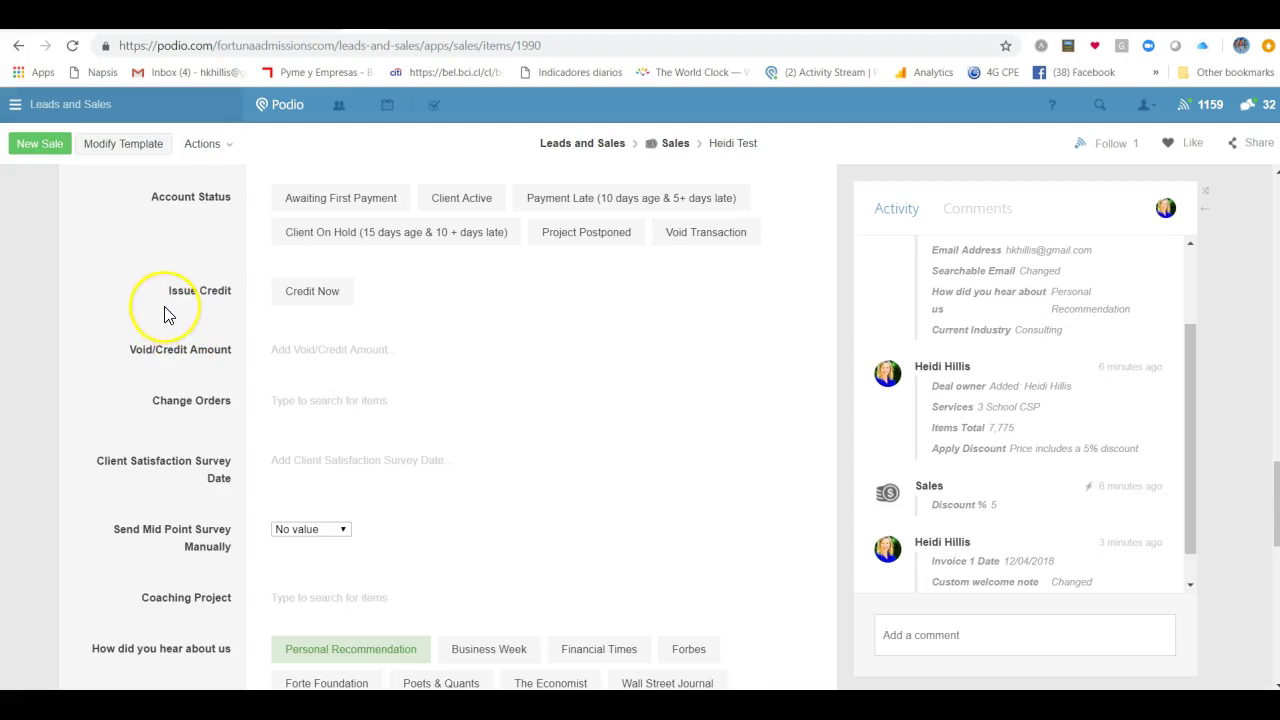
pyautogui.scroll(-2, 166, 314)
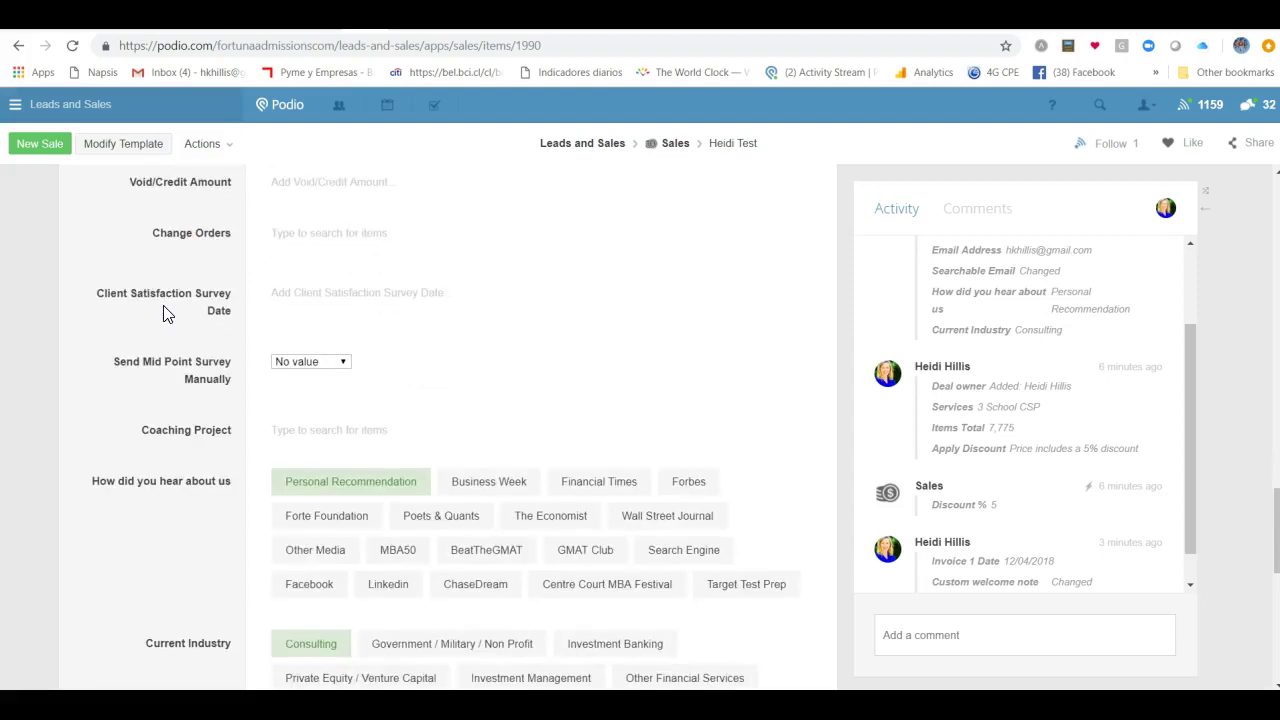
pyautogui.scroll(1, 166, 314)
pyautogui.scroll(-5, 166, 314)
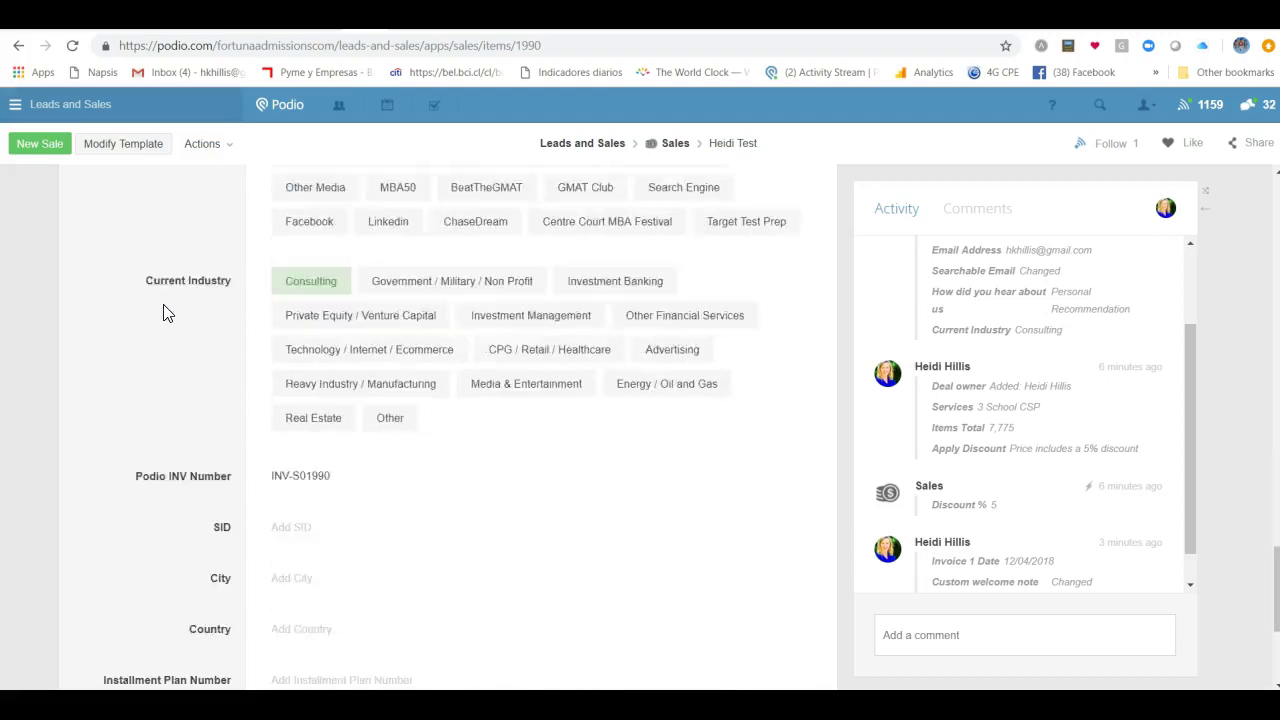
pyautogui.scroll(-2, 166, 314)
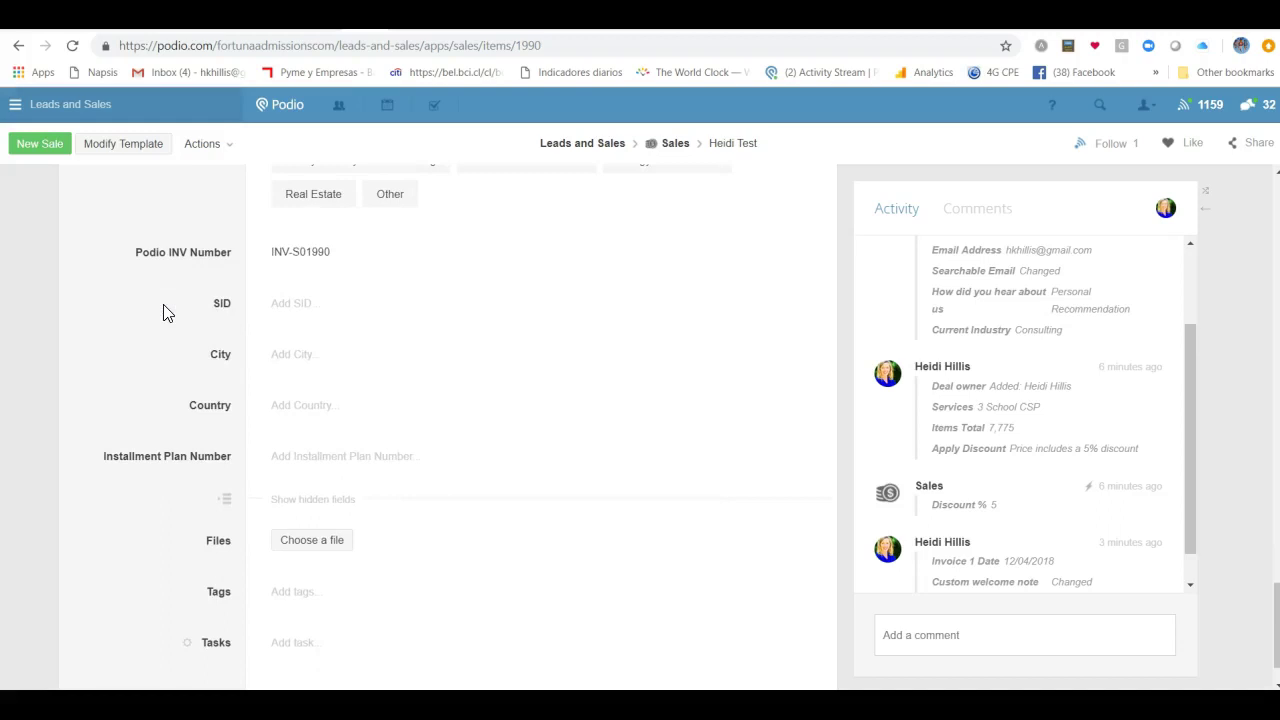
pyautogui.scroll(12, 166, 313)
pyautogui.scroll(15, 166, 313)
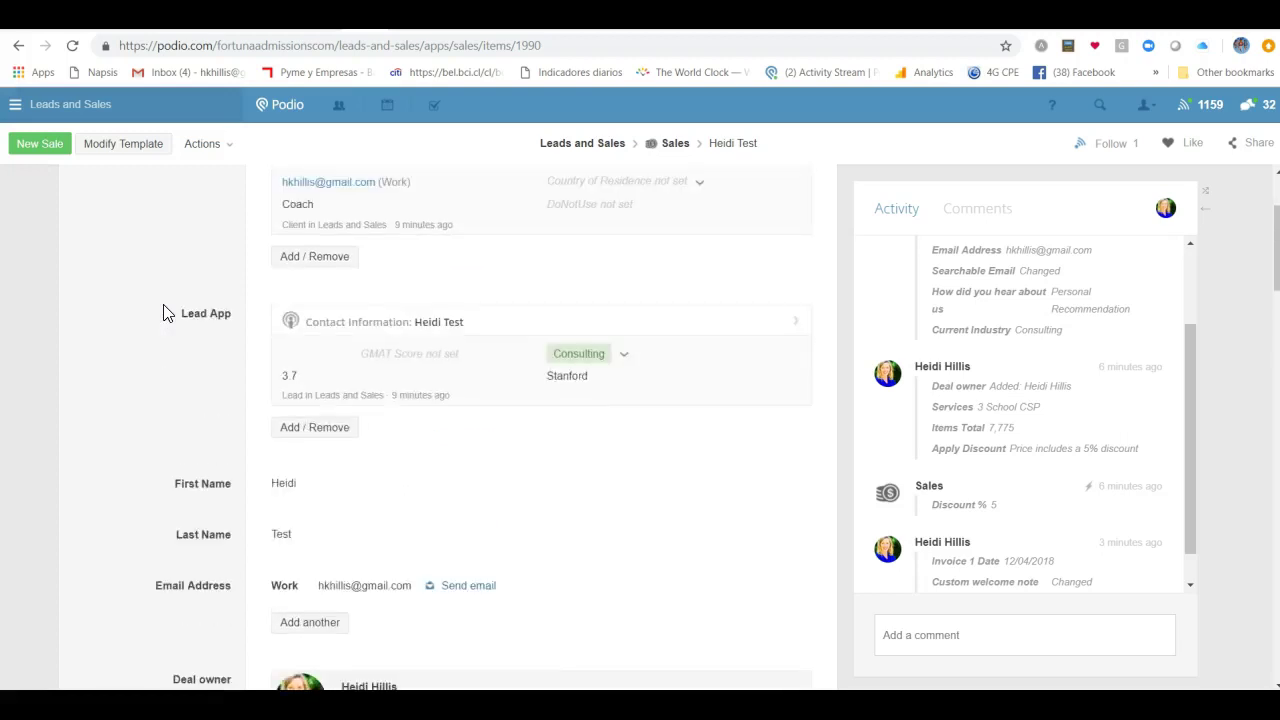
pyautogui.scroll(2, 166, 313)
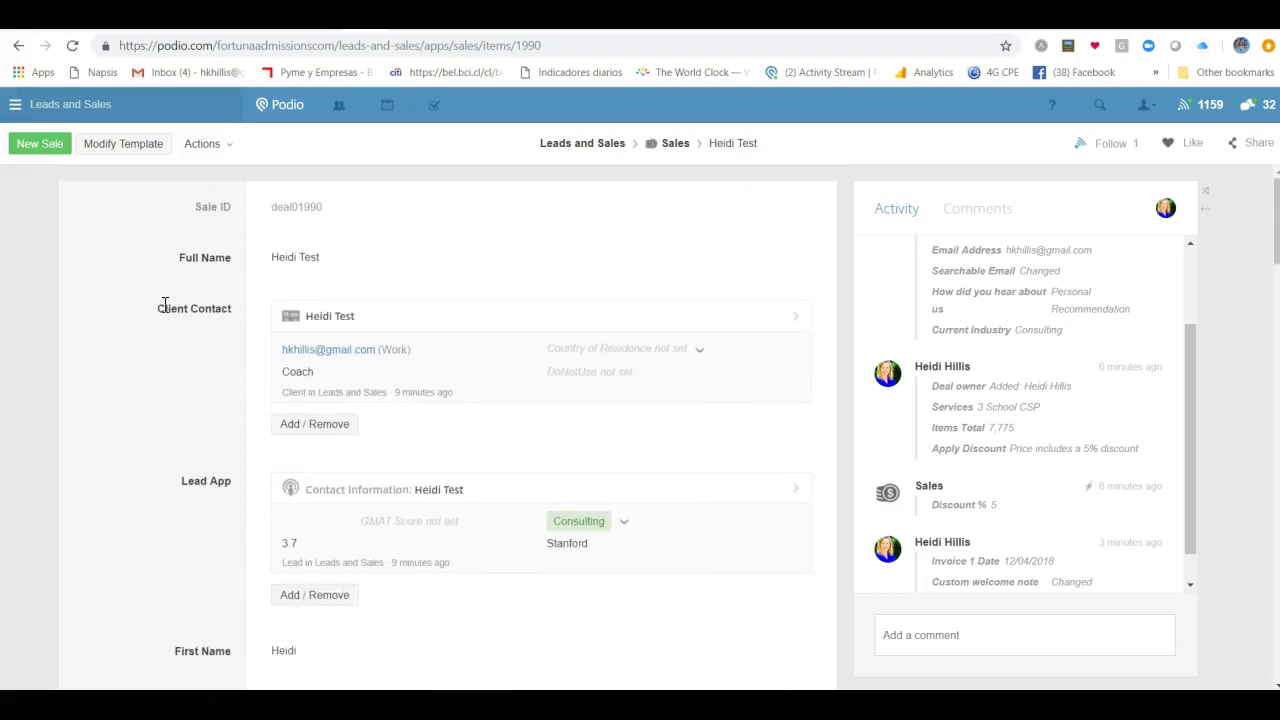